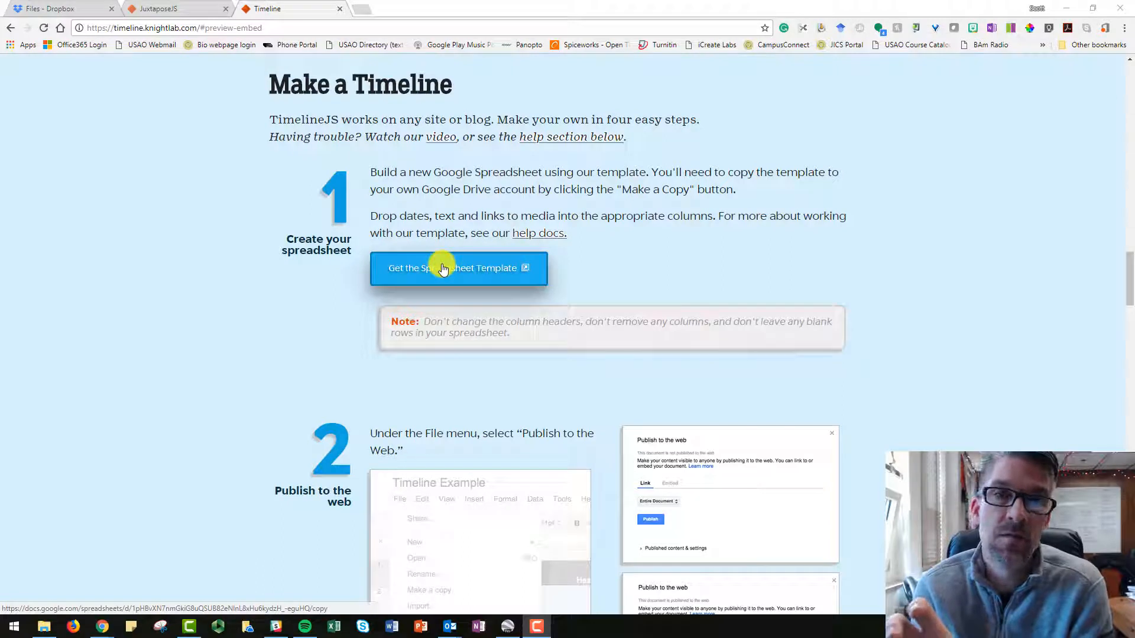
Get the TimelineJS spreadsheet template and make a copy of it in Google Drive.
{"action": "left_click", "coordinate": [444, 269]}
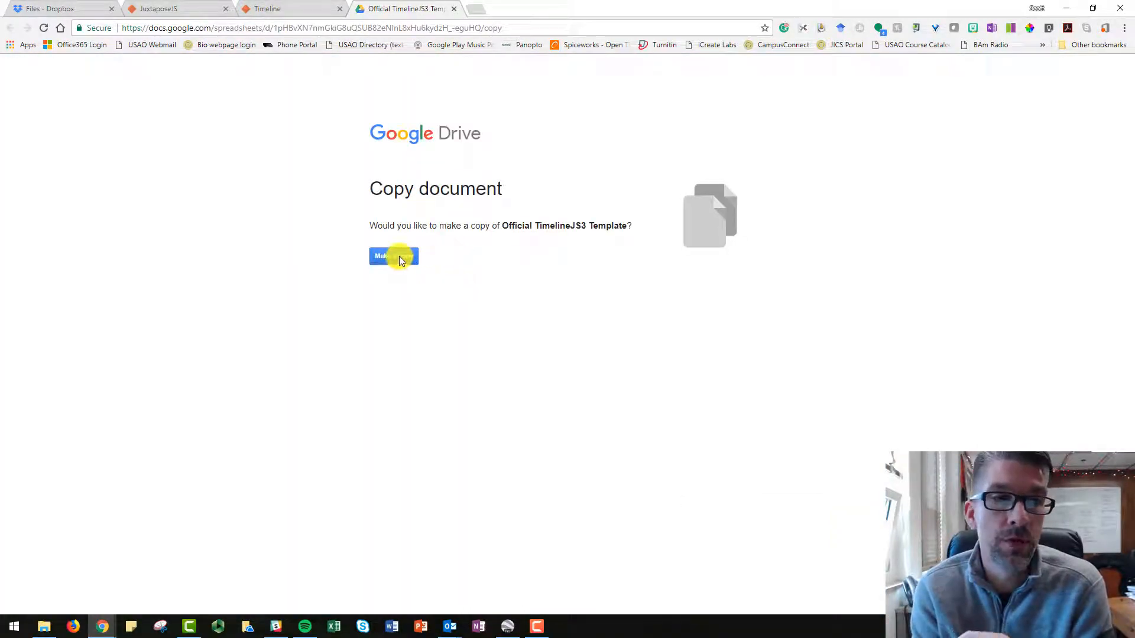
{"action": "left_click", "coordinate": [399, 256]}
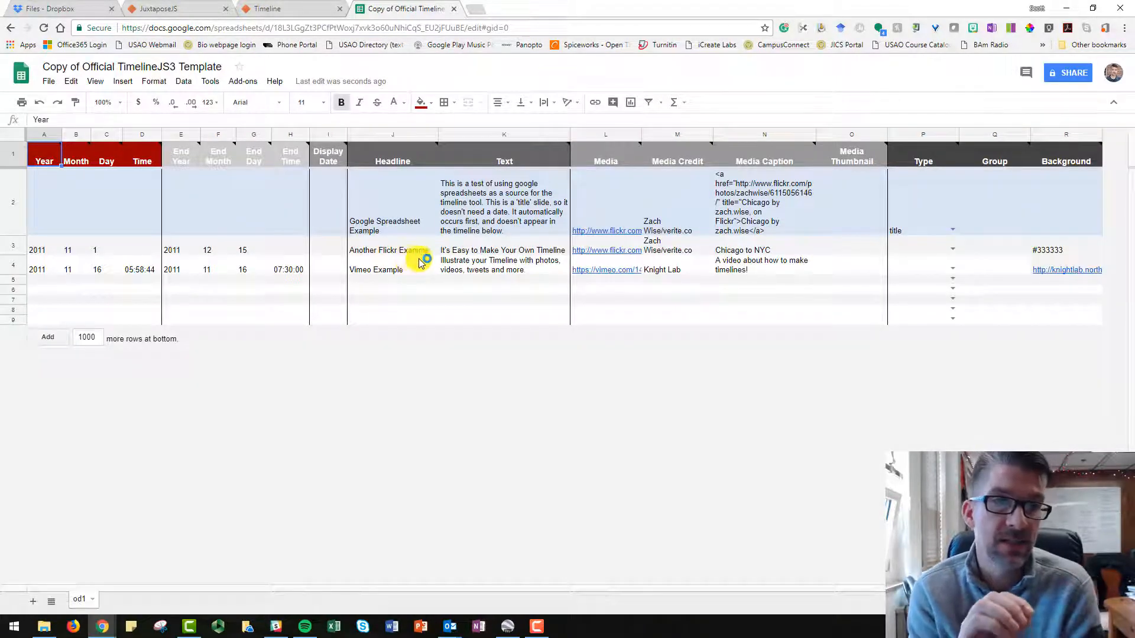
Replace the start year, month and day of the first dated event in row 3 with the person's date of birth.
{"action": "left_click", "coordinate": [45, 251]}
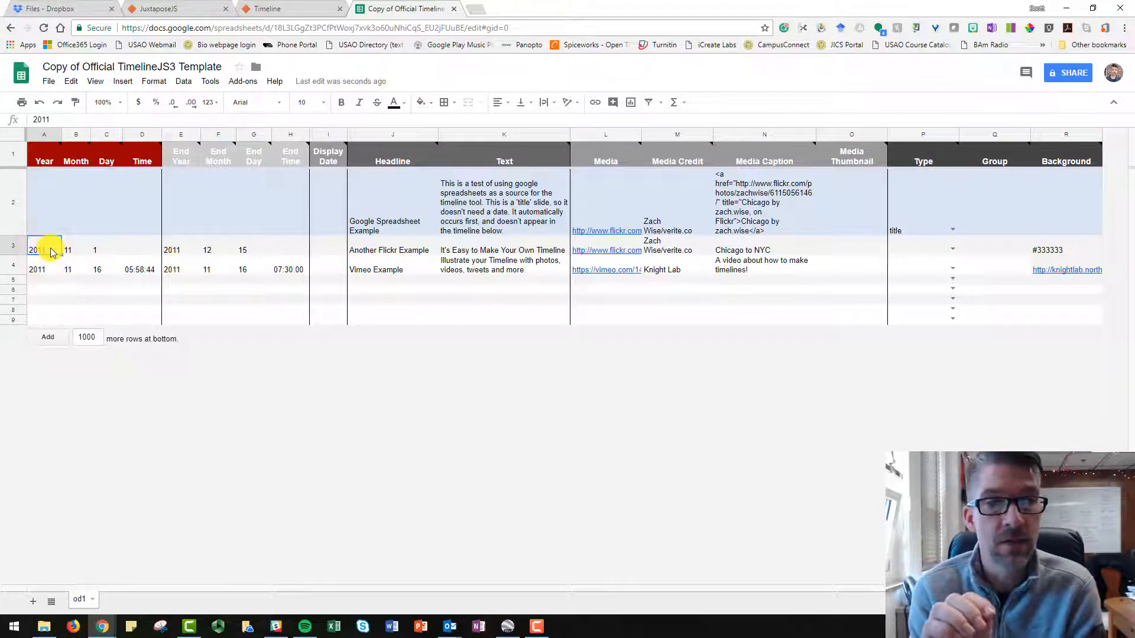
{"action": "left_click", "coordinate": [62, 118]}
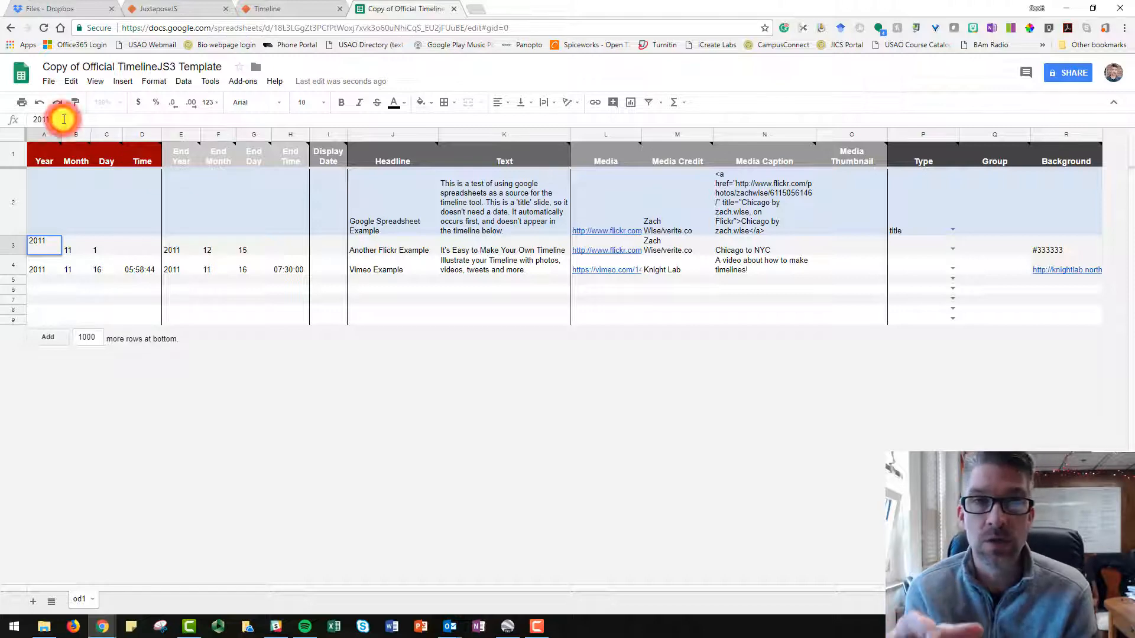
{"action": "left_click_drag", "start_coordinate": [64, 119], "coordinate": [24, 120]}
{"action": "type", "text": "19"}
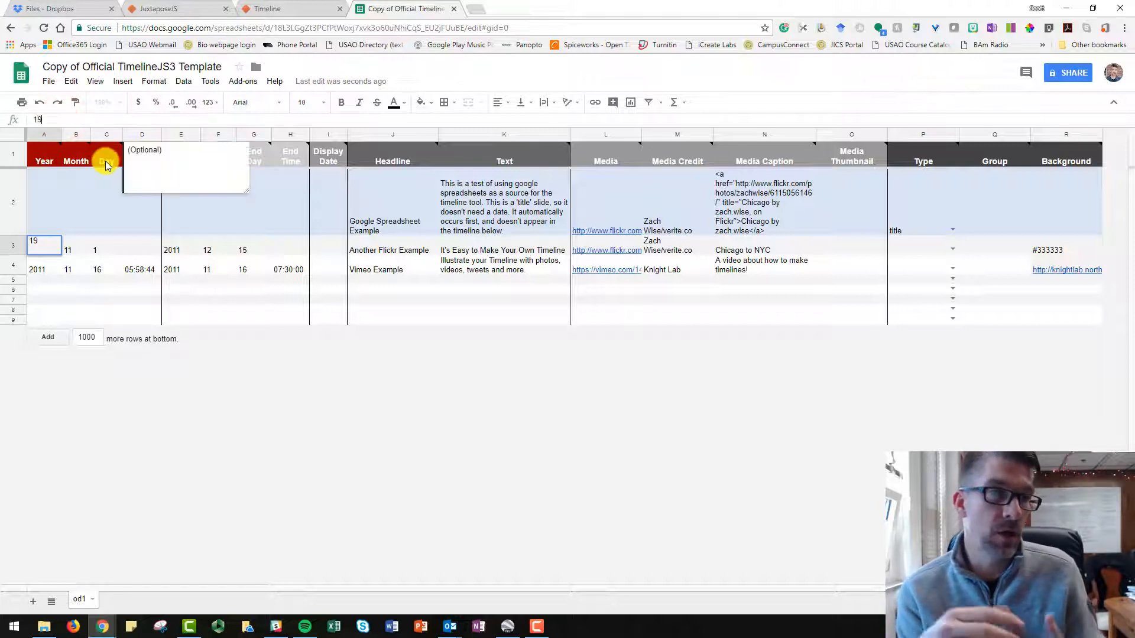
{"action": "type", "text": "73"}
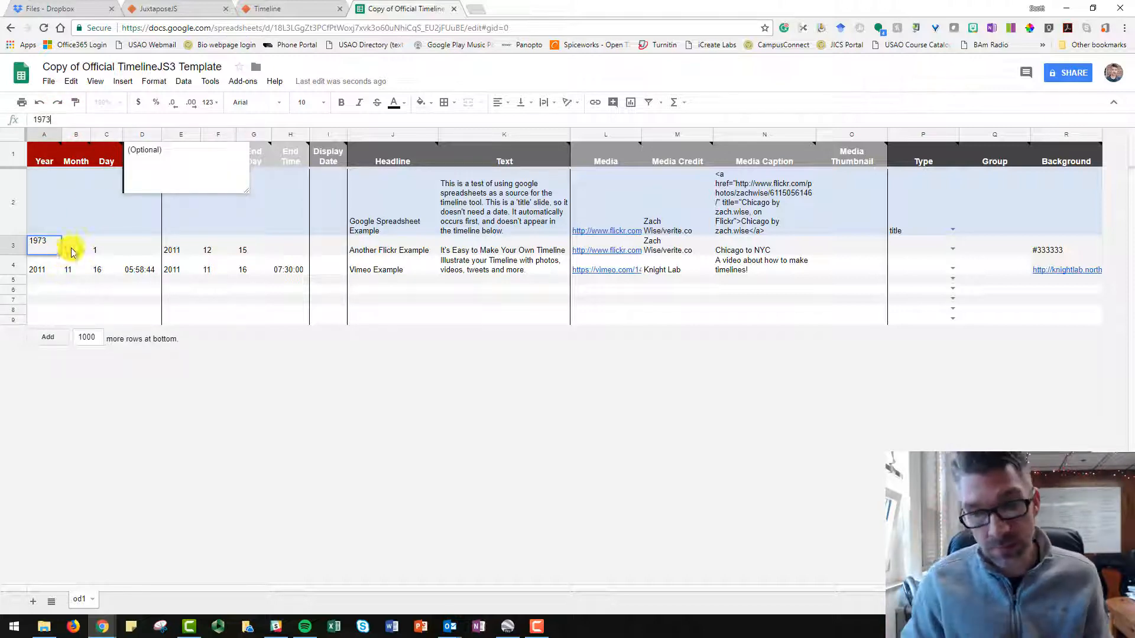
{"action": "left_click", "coordinate": [70, 250]}
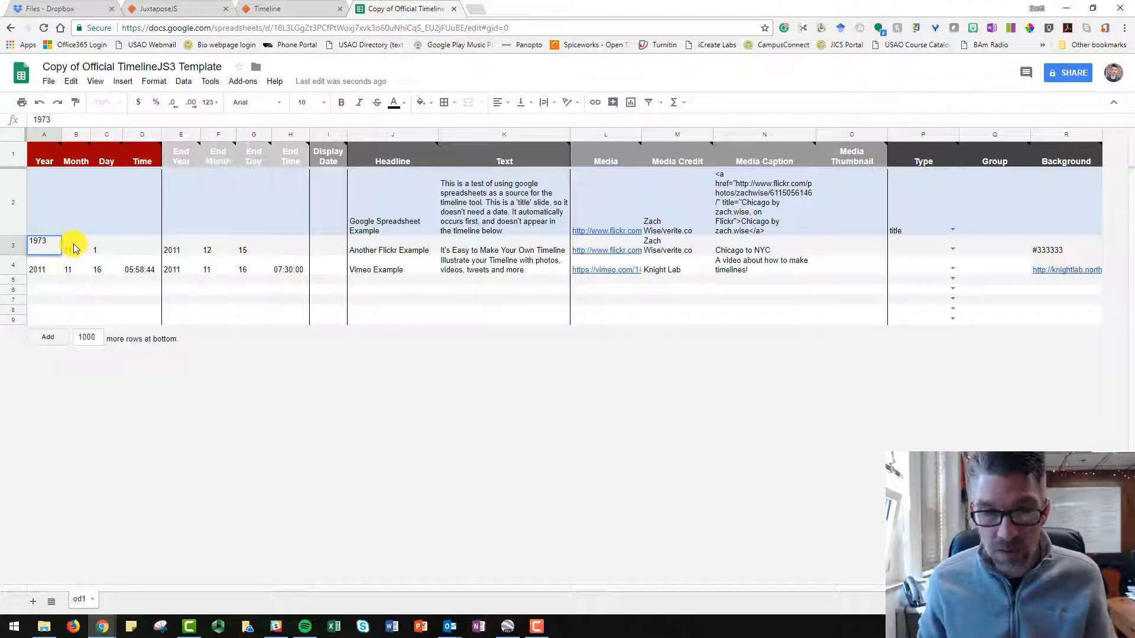
{"action": "left_click", "coordinate": [106, 248]}
{"action": "left_click", "coordinate": [40, 120]}
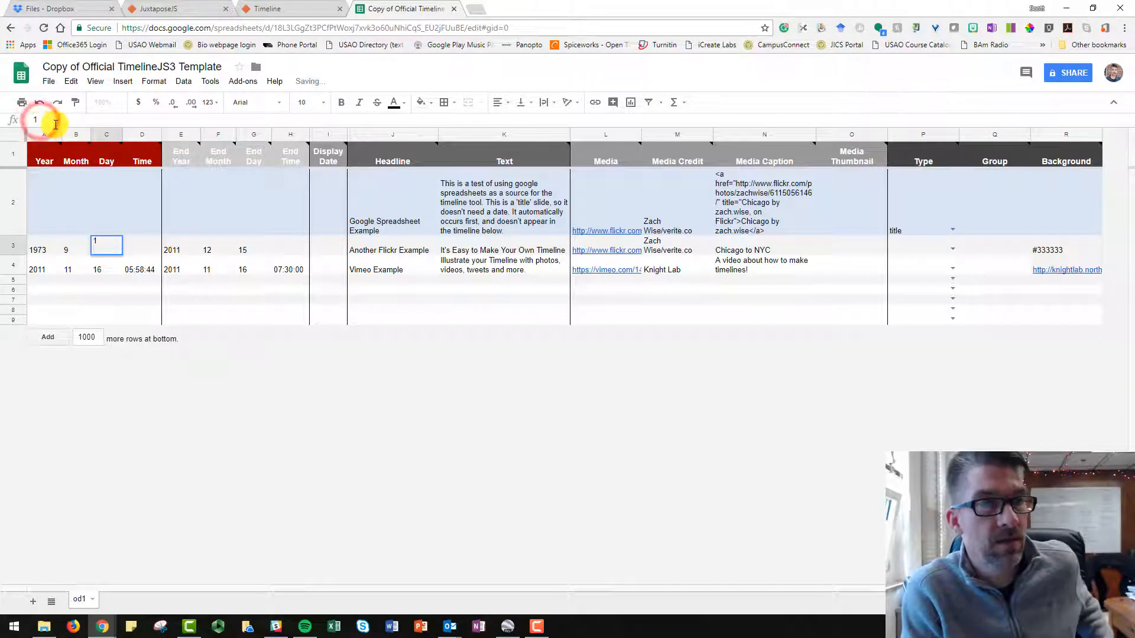
{"action": "type", "text": "8"}
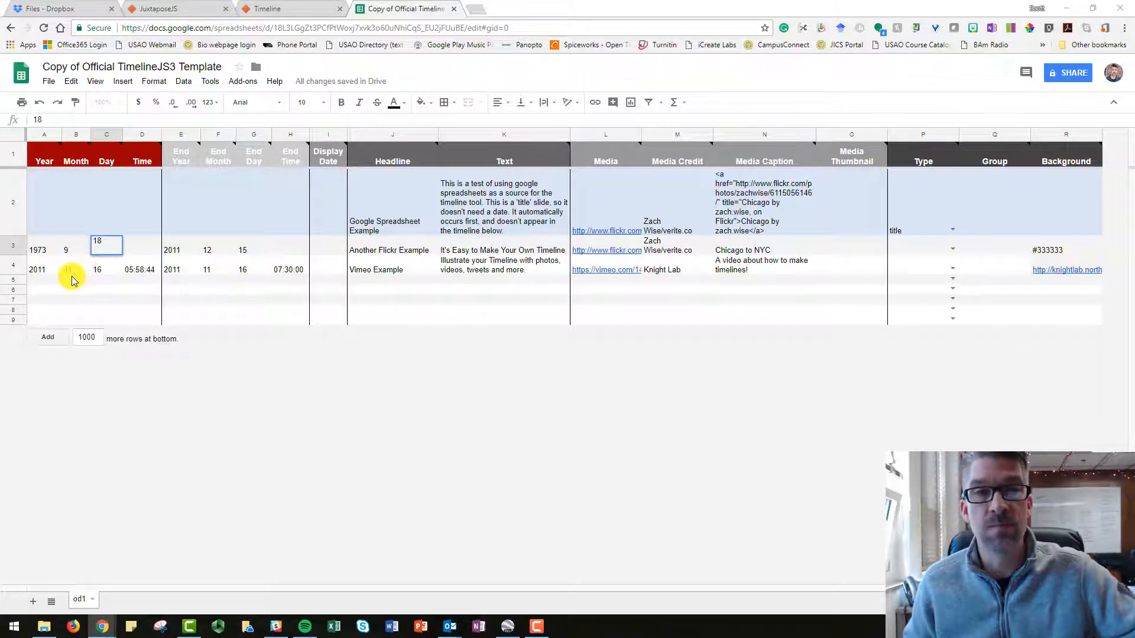
{"action": "left_click", "coordinate": [181, 250]}
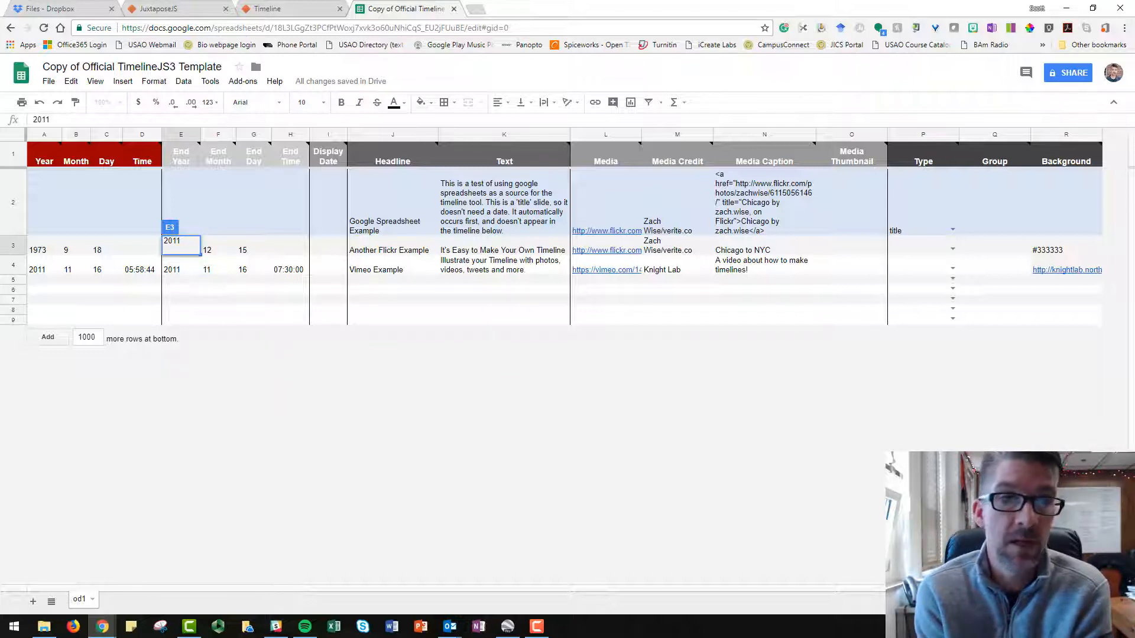
Replace the title slide's headline in row 2 with "Celebrating", the person's first name in the possessive, and "Life".
{"action": "left_click", "coordinate": [401, 226]}
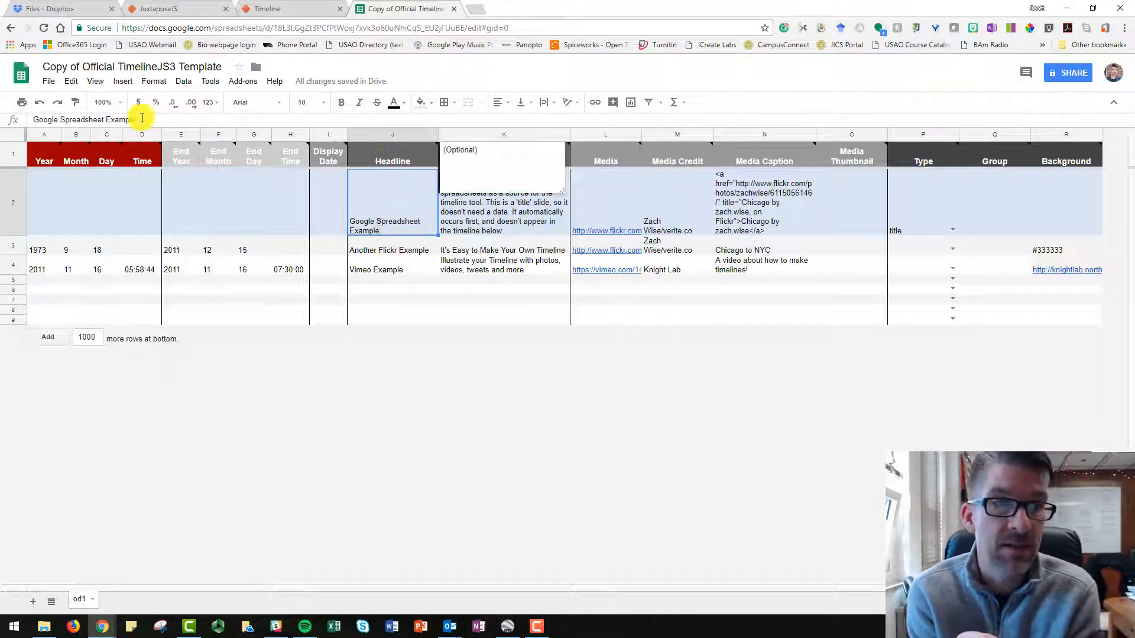
{"action": "left_click_drag", "start_coordinate": [142, 119], "coordinate": [34, 118]}
{"action": "type", "text": "E"}
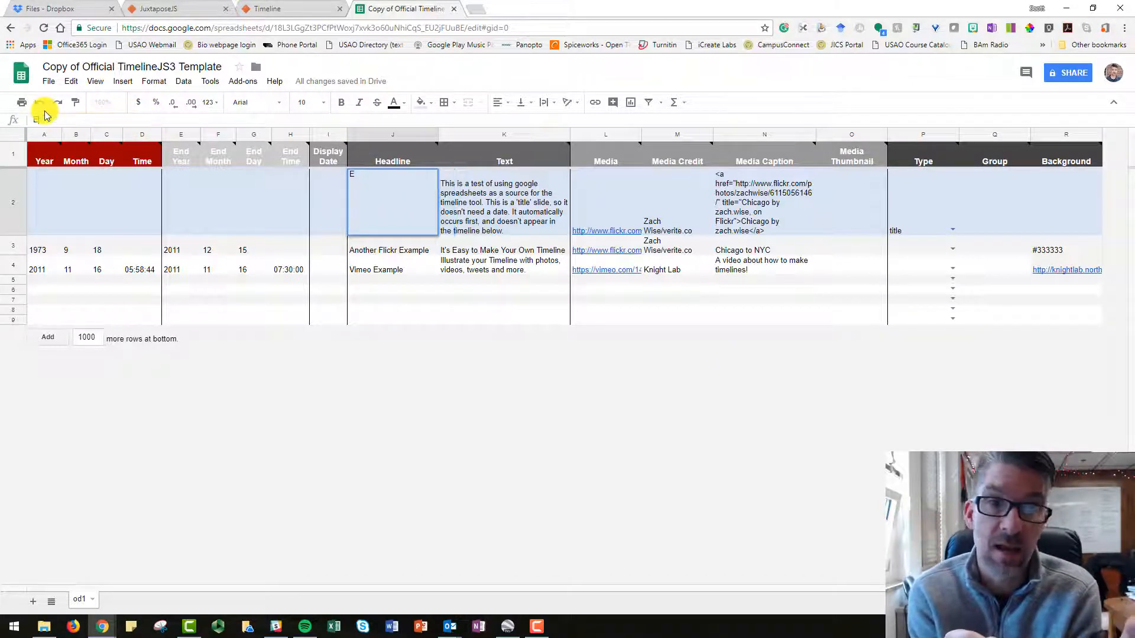
{"action": "type", "text": "elebrfati"}
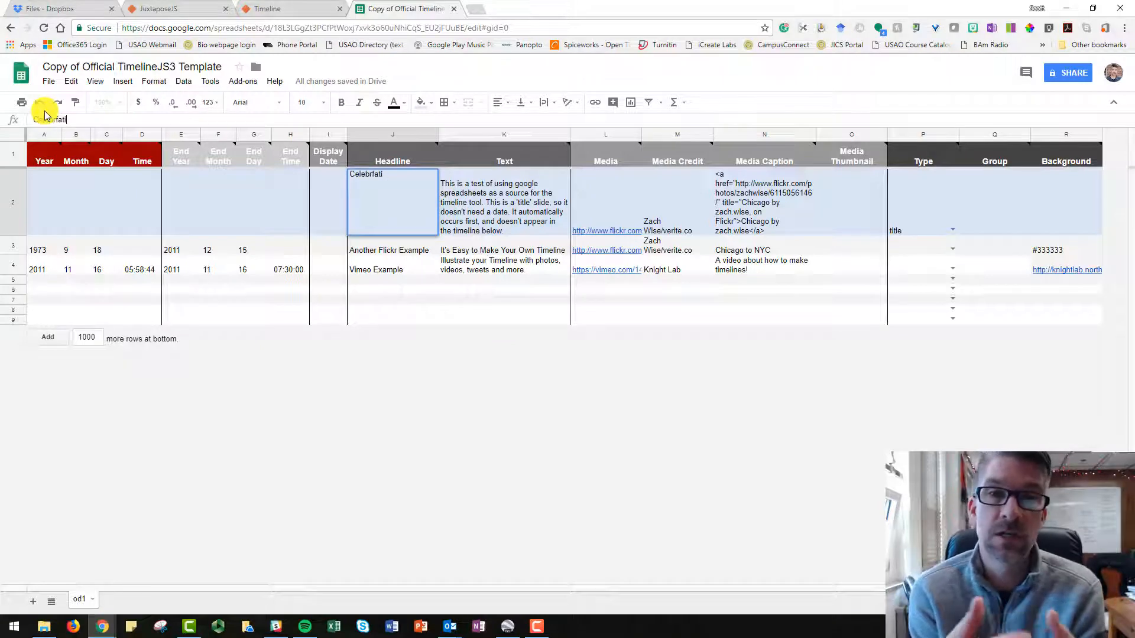
{"action": "type", "text": "n"}
{"action": "type", "text": "ting"}
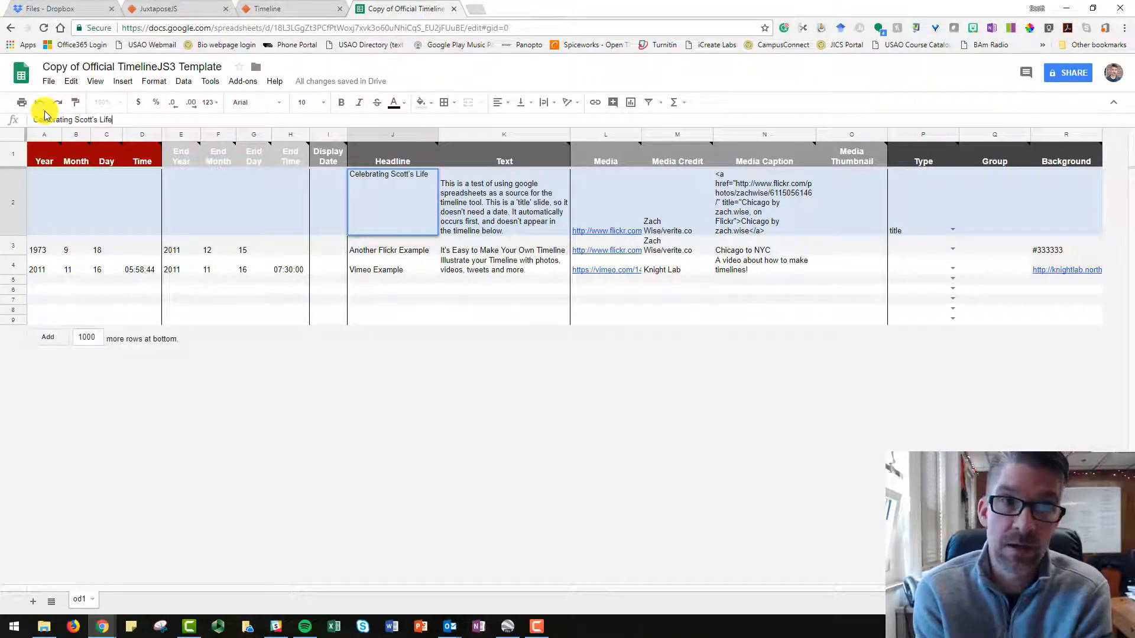
{"action": "type", "text": " Scott's Life"}
Set the title slide's text to "One of the most intriguing men ever to walk the planet earth...".
{"action": "left_click", "coordinate": [494, 213]}
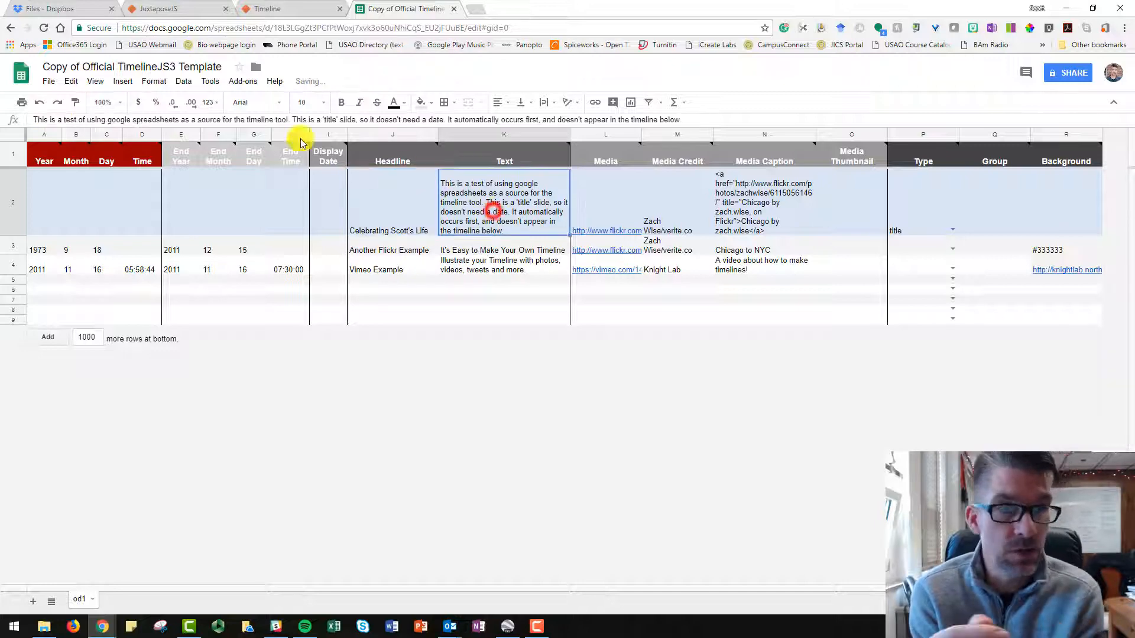
{"action": "left_click", "coordinate": [247, 120]}
{"action": "key", "text": "ctrl+a"}
{"action": "type", "text": "One o"}
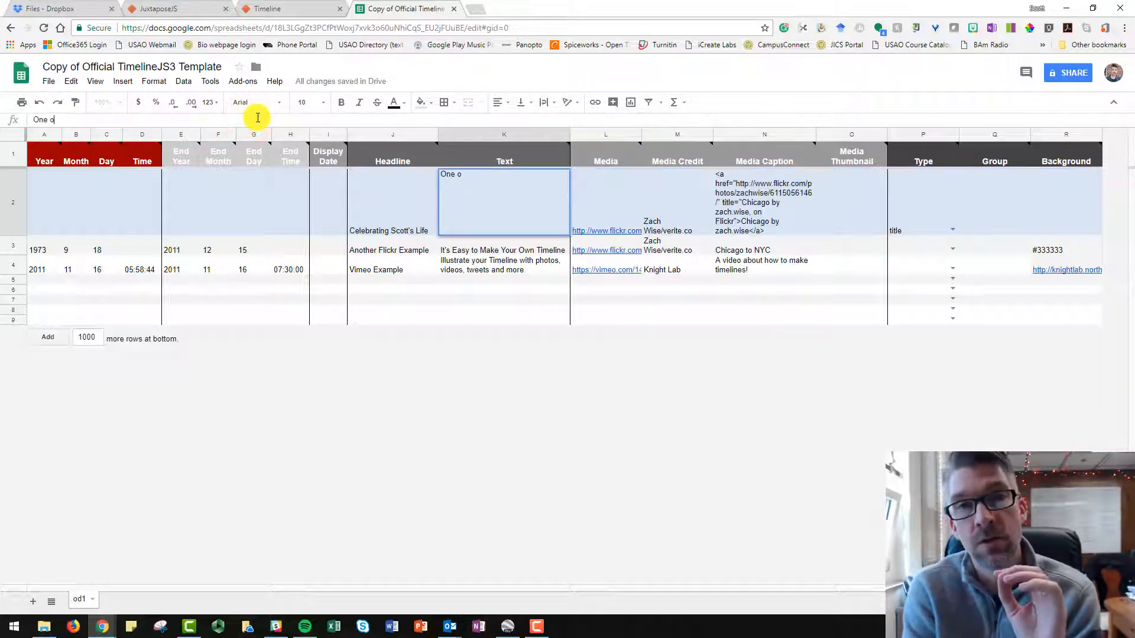
{"action": "type", "text": "f the most intriguing men"}
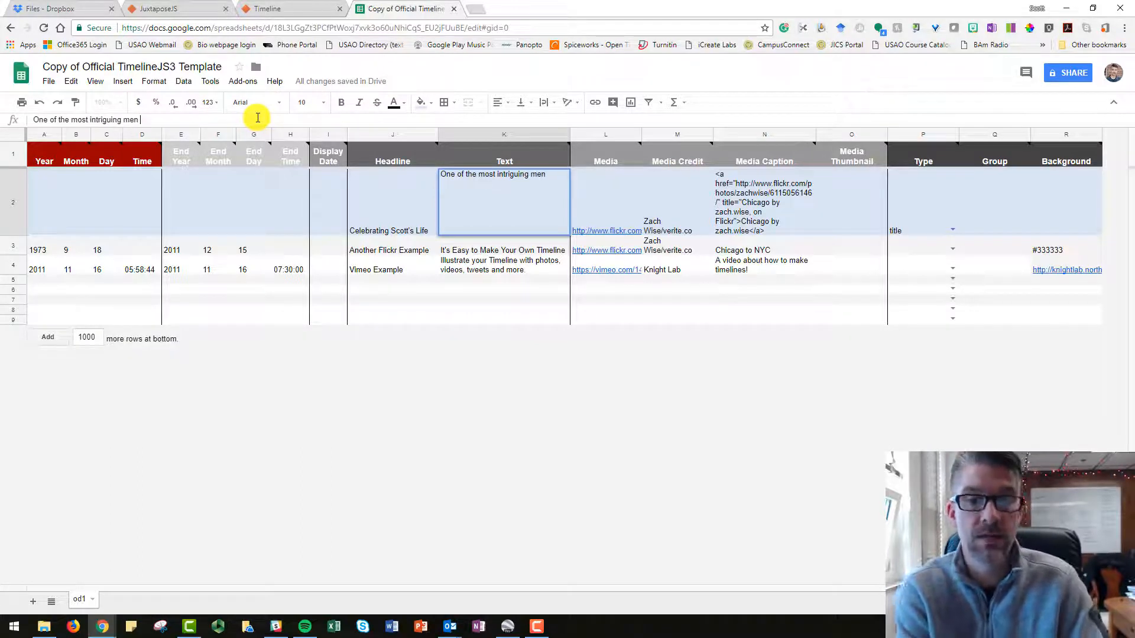
{"action": "type", "text": " ever to wal"}
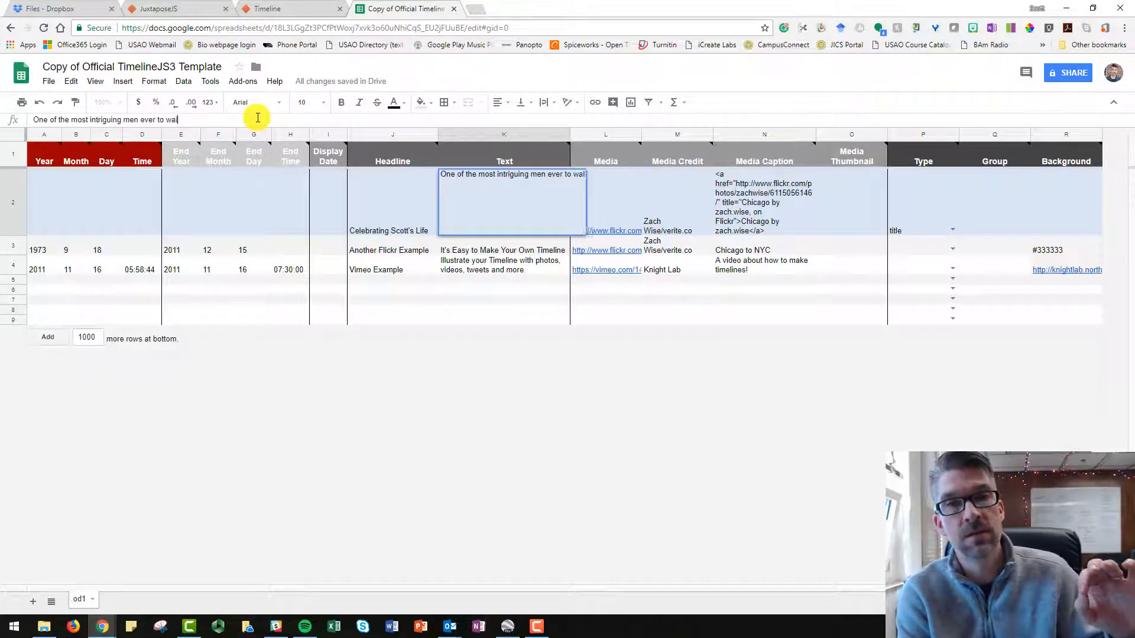
{"action": "type", "text": "k the plan"}
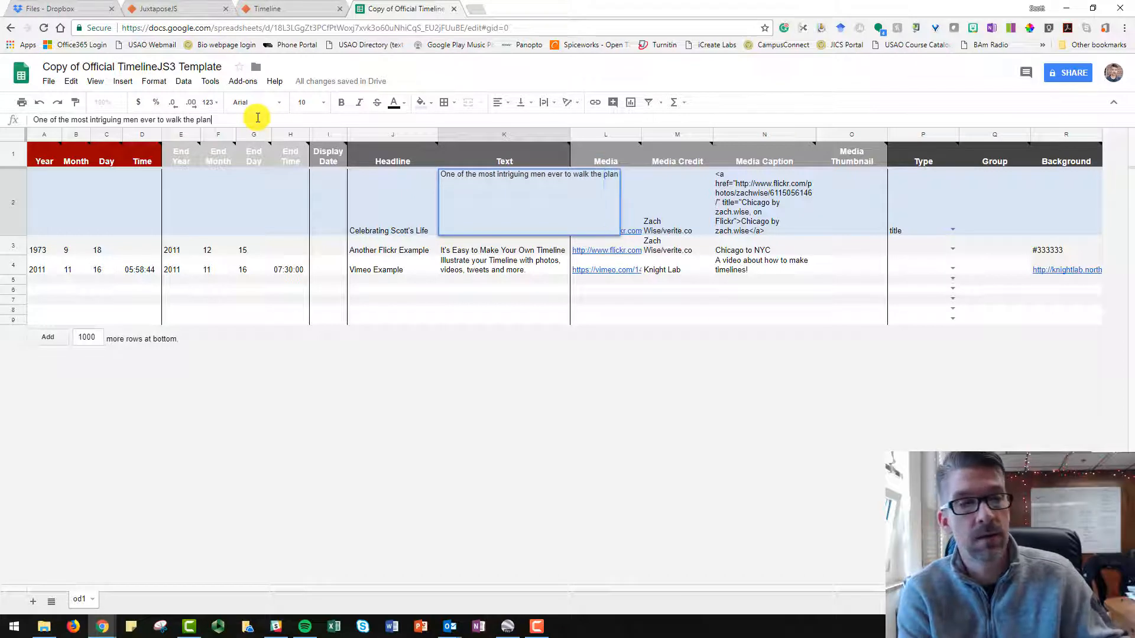
{"action": "type", "text": "et earth..."}
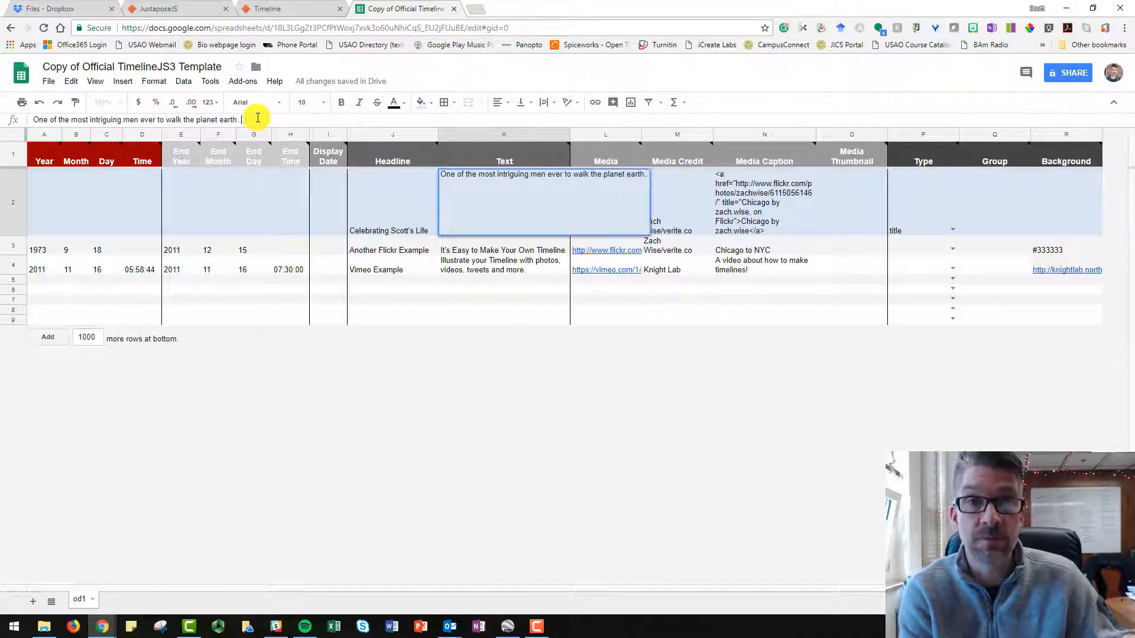
{"action": "left_click", "coordinate": [687, 226]}
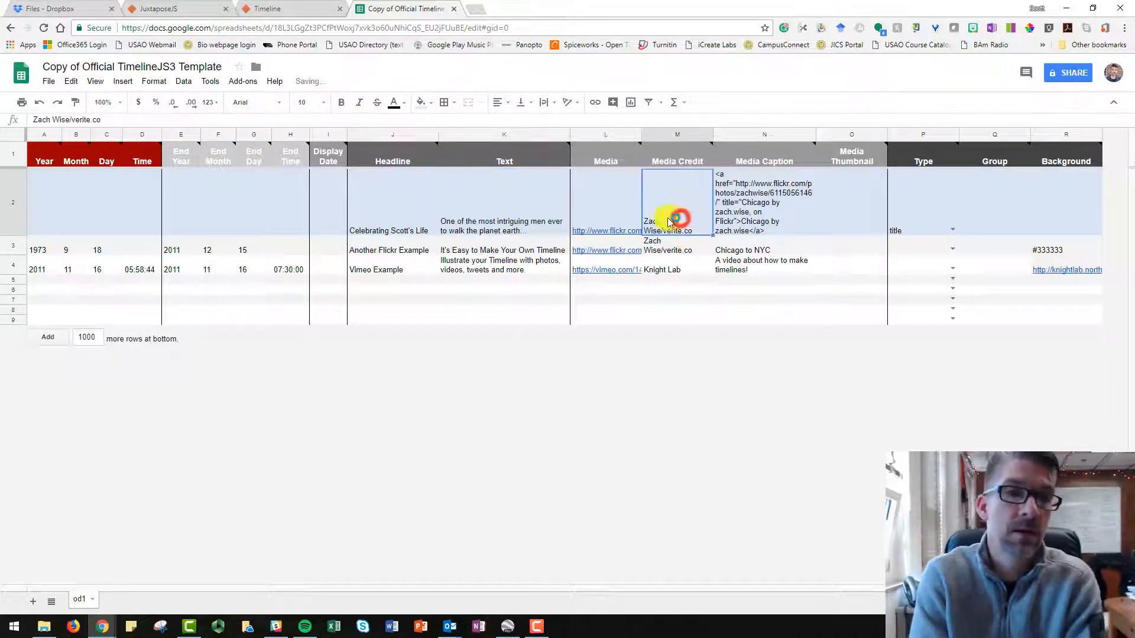
Search Google Images for the person's full name in a new browser tab to find media for the title slide.
{"action": "left_click", "coordinate": [604, 207]}
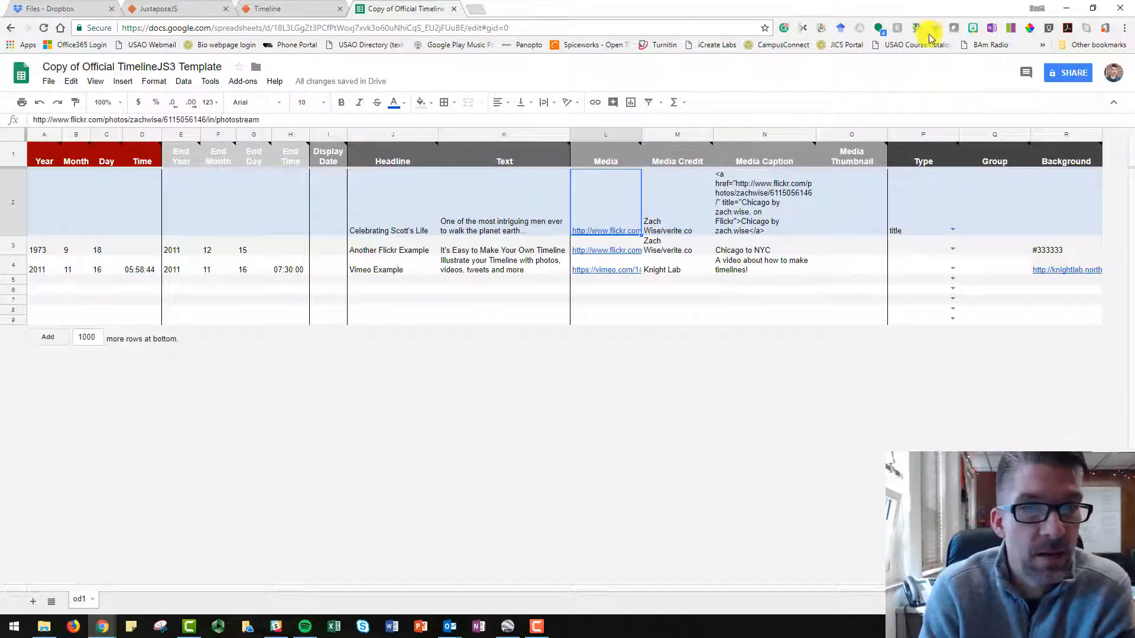
{"action": "left_click", "coordinate": [477, 9]}
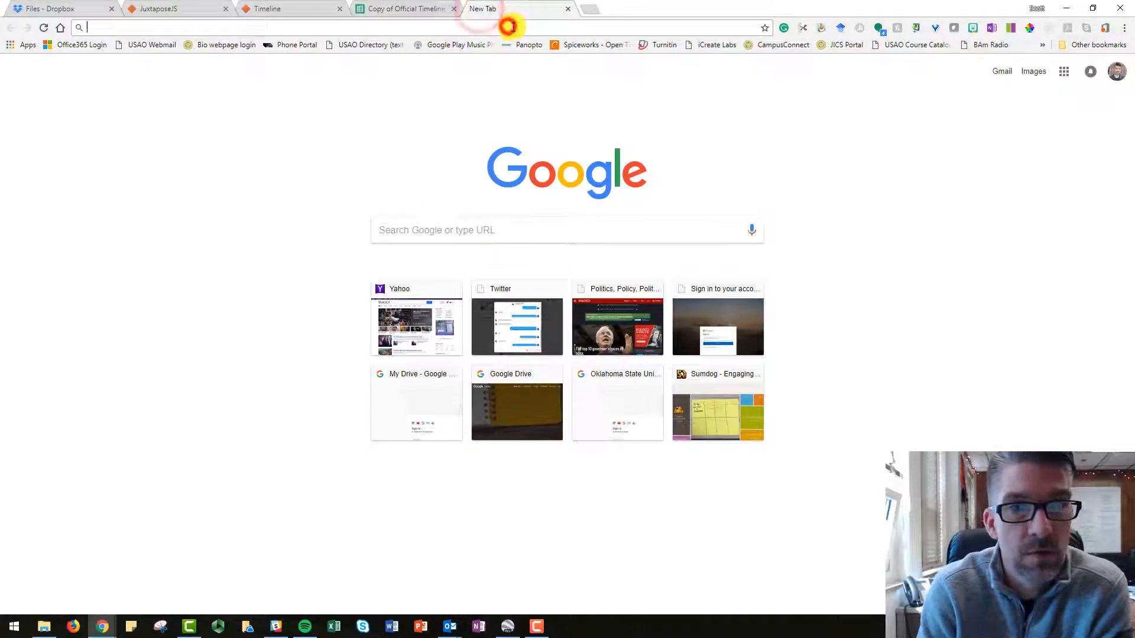
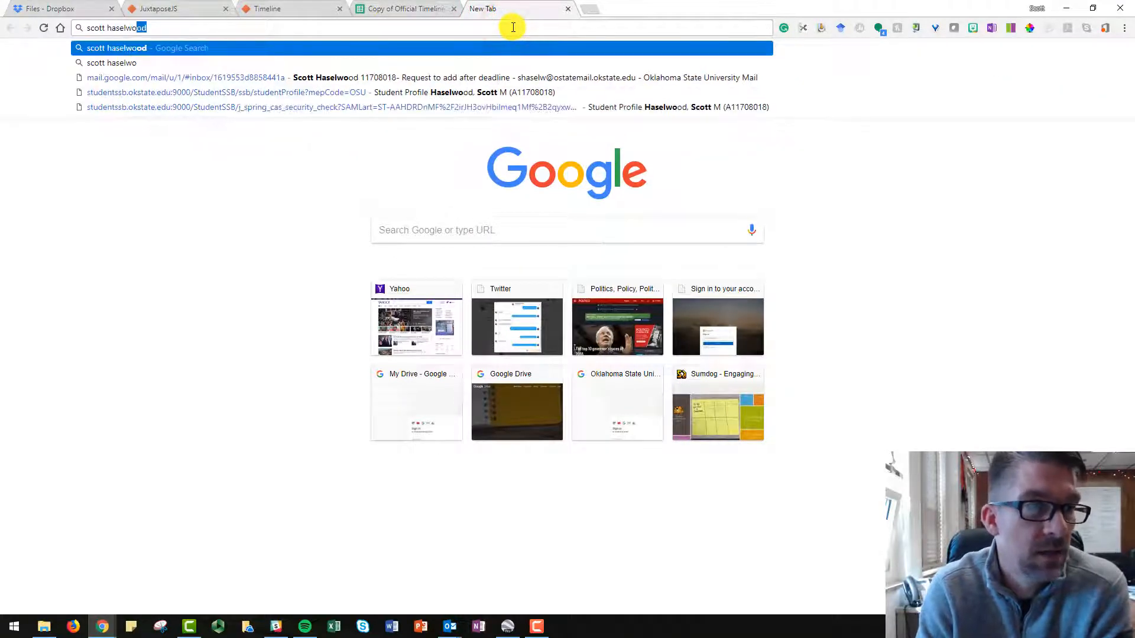
{"action": "key", "text": "Return"}
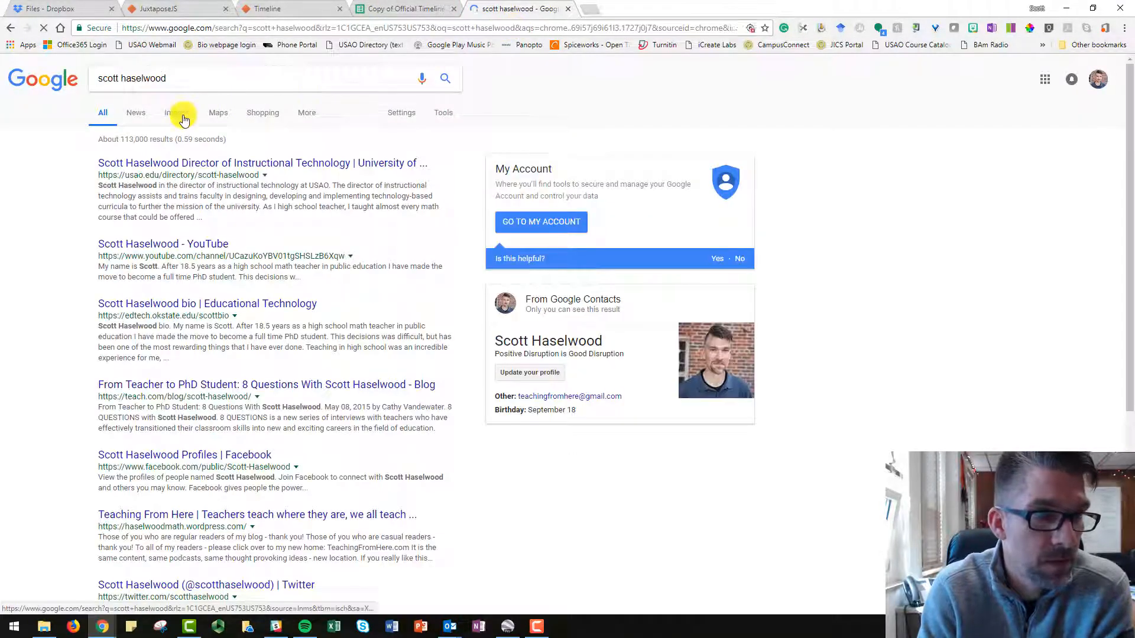
{"action": "left_click", "coordinate": [179, 113]}
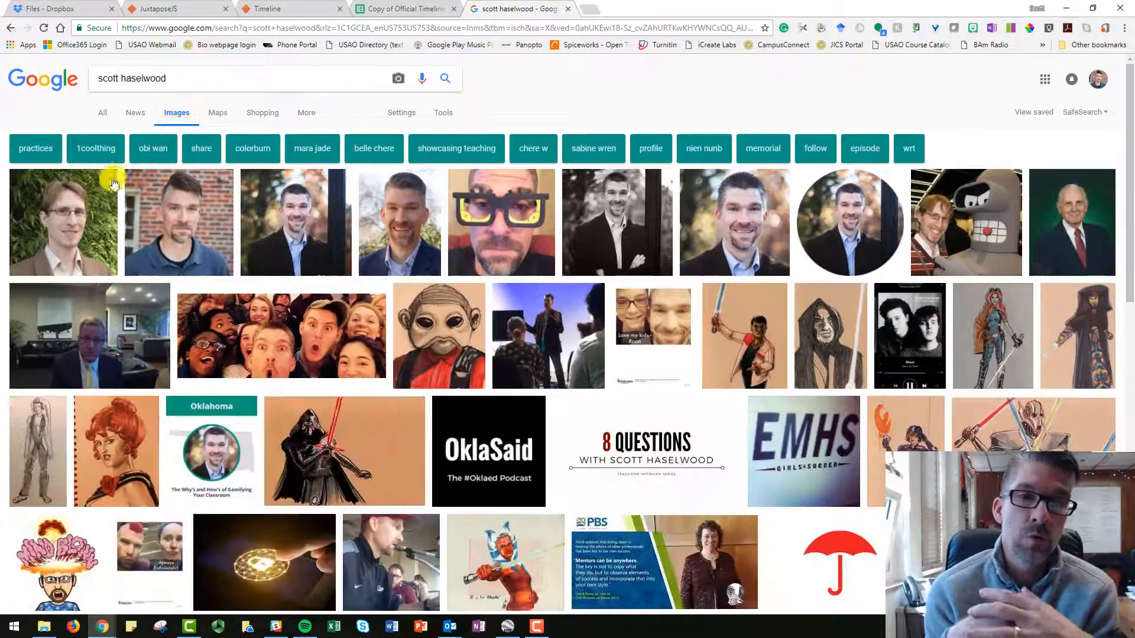
Open the portrait in the blue polo shirt against the brick wall as a standalone image in its own browser tab.
{"action": "left_click", "coordinate": [183, 214]}
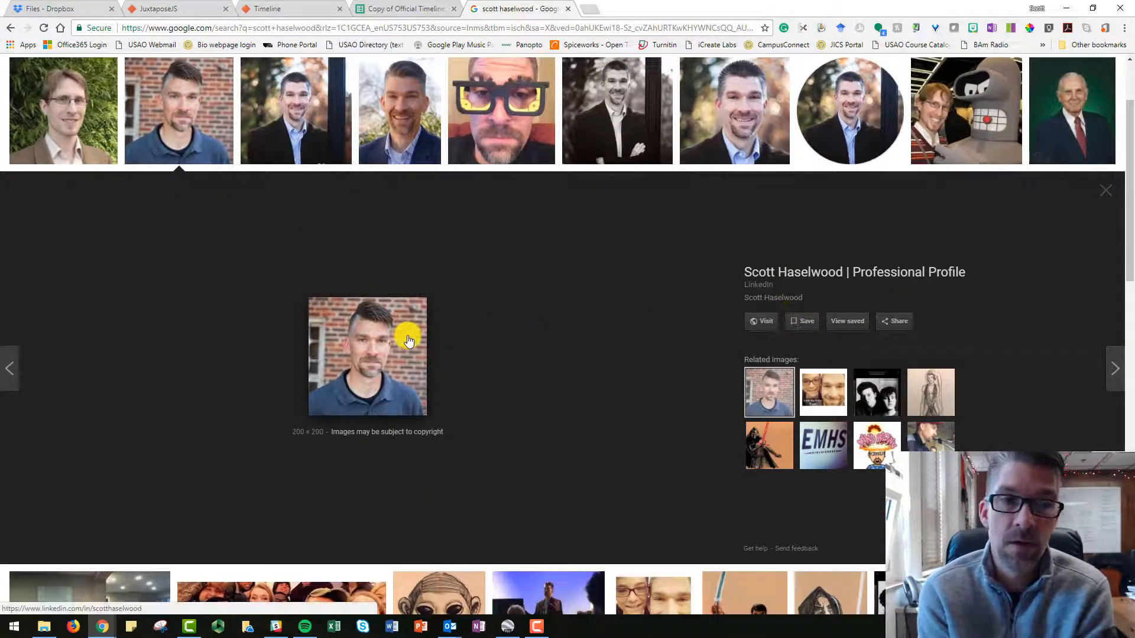
{"action": "right_click", "coordinate": [407, 335]}
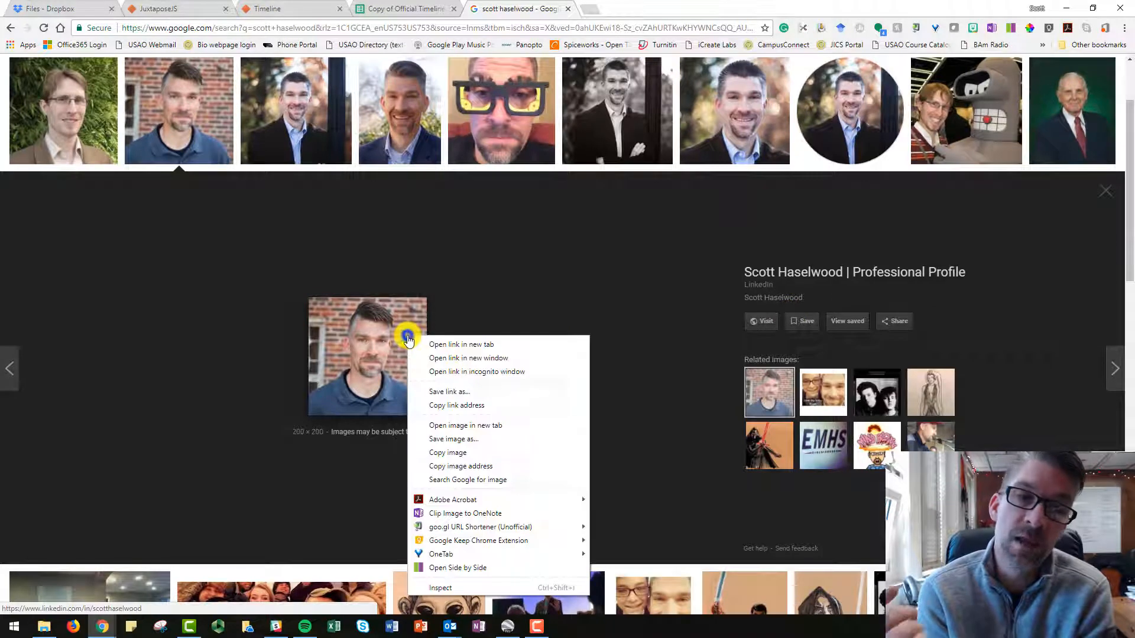
{"action": "left_click", "coordinate": [462, 426]}
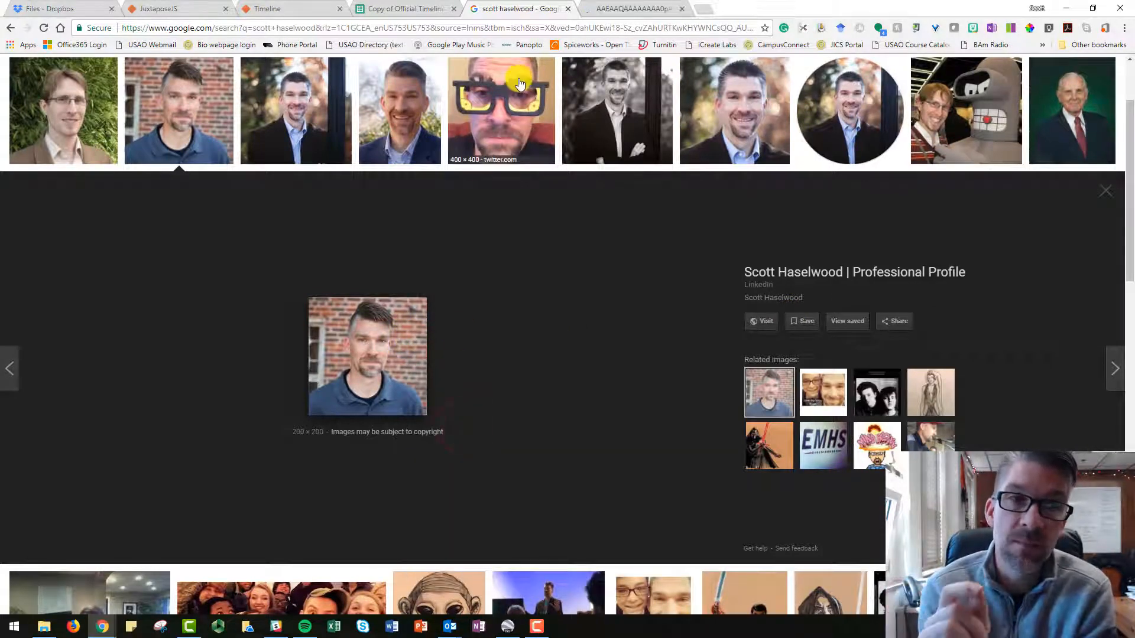
{"action": "left_click", "coordinate": [633, 8]}
Copy the portrait's image address and replace the title slide's Media link with it in the timeline spreadsheet.
{"action": "left_click", "coordinate": [620, 28]}
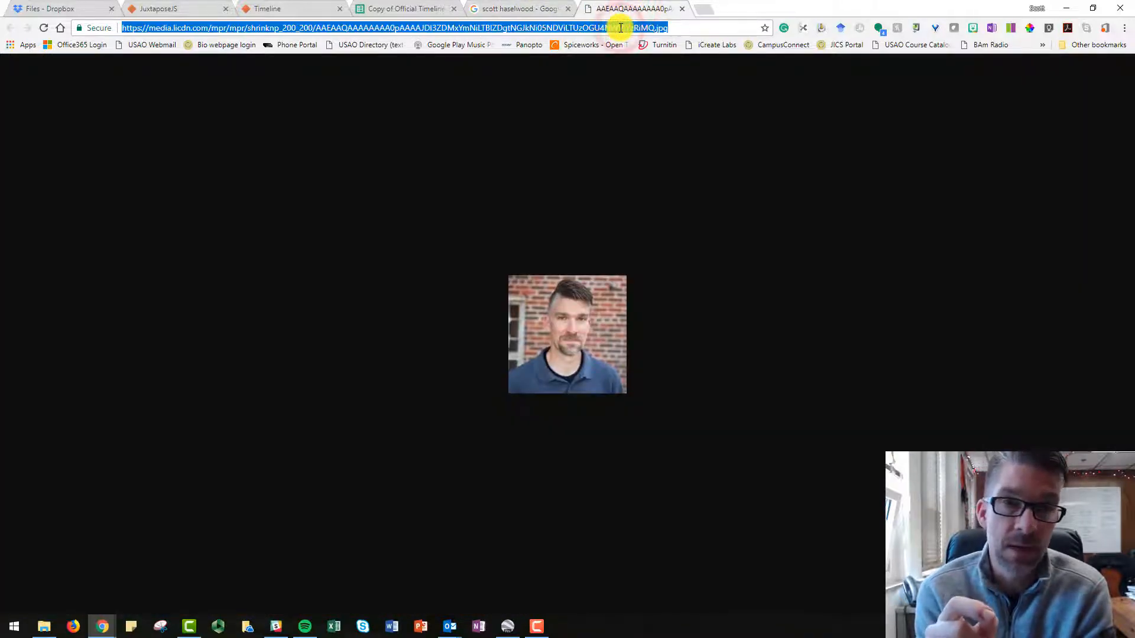
{"action": "left_click_drag", "start_coordinate": [620, 28], "coordinate": [20, 119]}
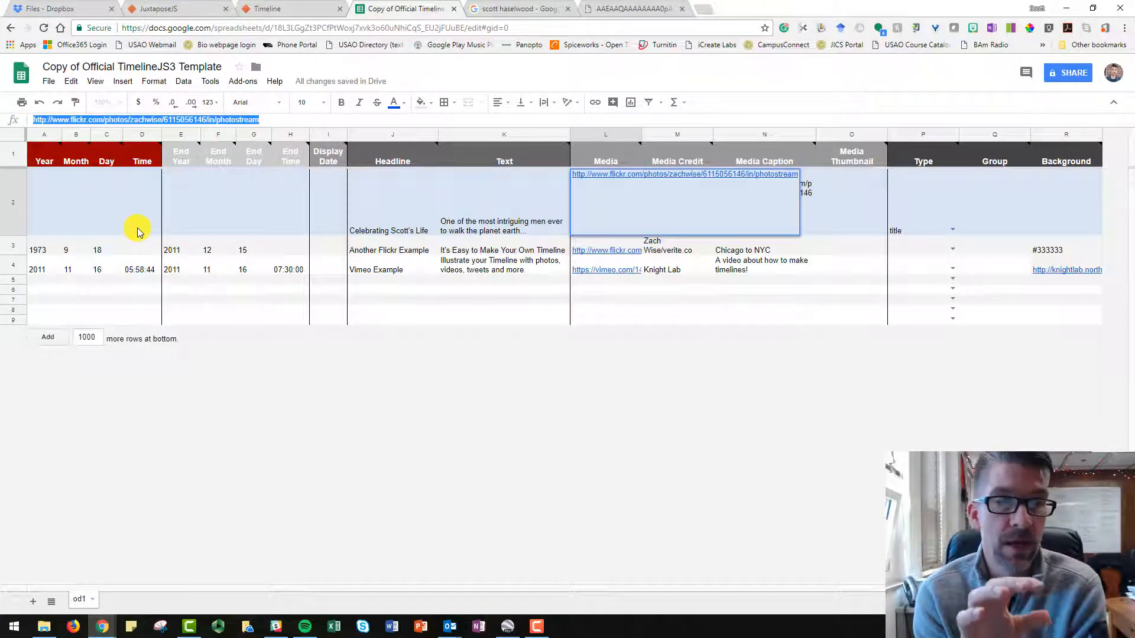
{"action": "type", "text": "https://media.licdn.com/mpr/mpr/shrinknp_200_200/AEAAQAAAAAAAAA0pAAAAJDI3ZDMxYmNiLTBlZDgtNGJkNi05NDViLTUzOGU4NWVjYzRiMQ.jpg"}
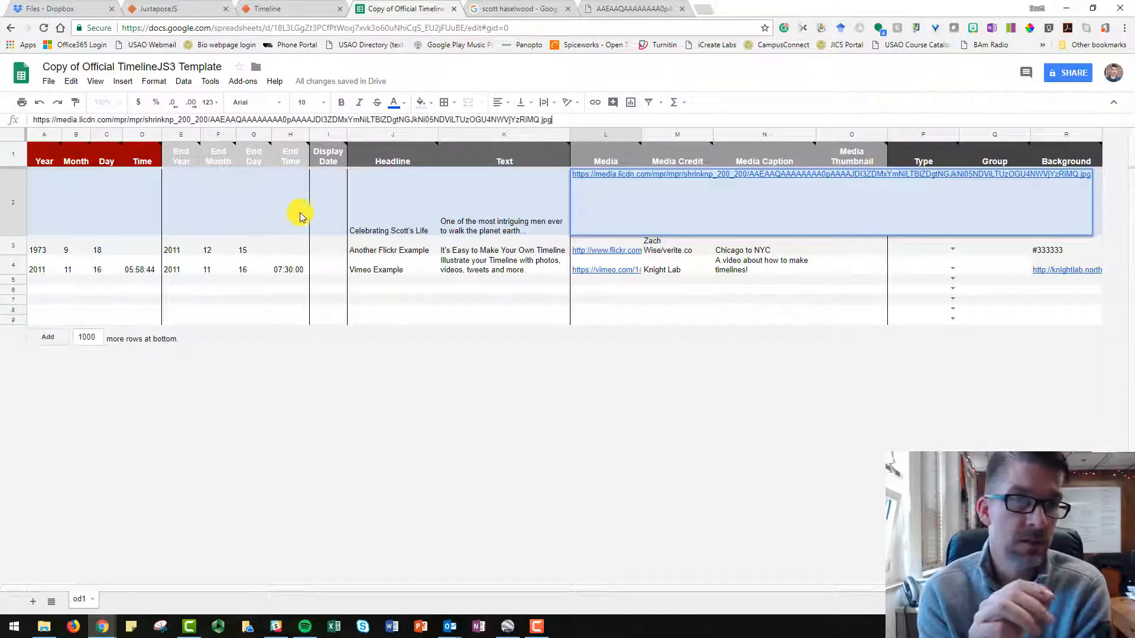
{"action": "left_click", "coordinate": [690, 290]}
Replace the title slide's media credit with the photography studio's name.
{"action": "left_click", "coordinate": [685, 235]}
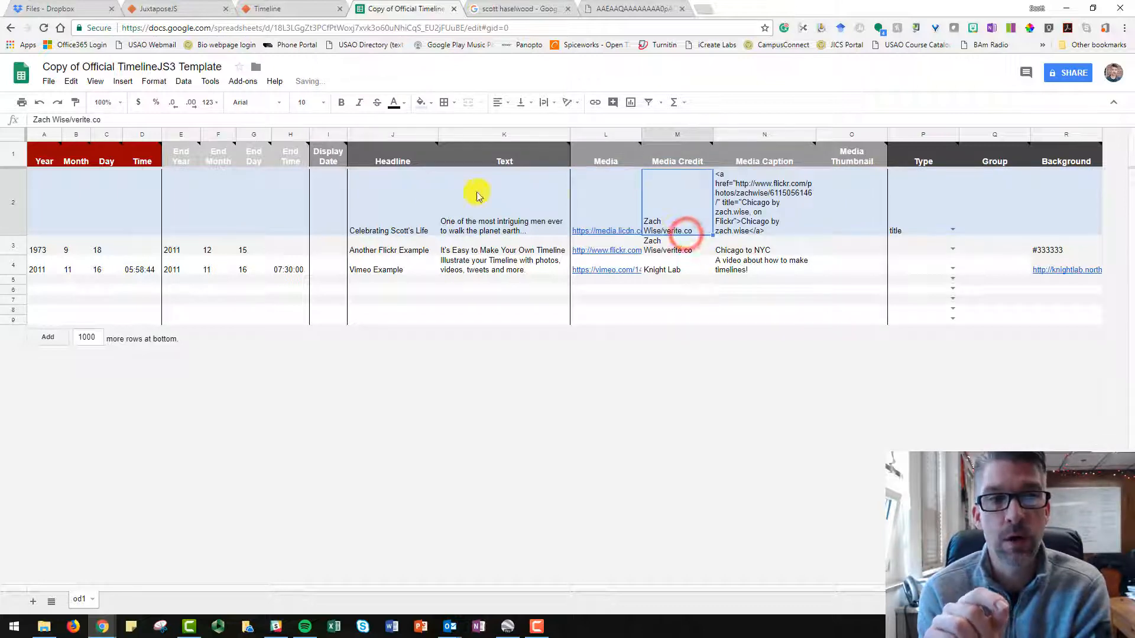
{"action": "left_click_drag", "start_coordinate": [111, 119], "coordinate": [35, 119]}
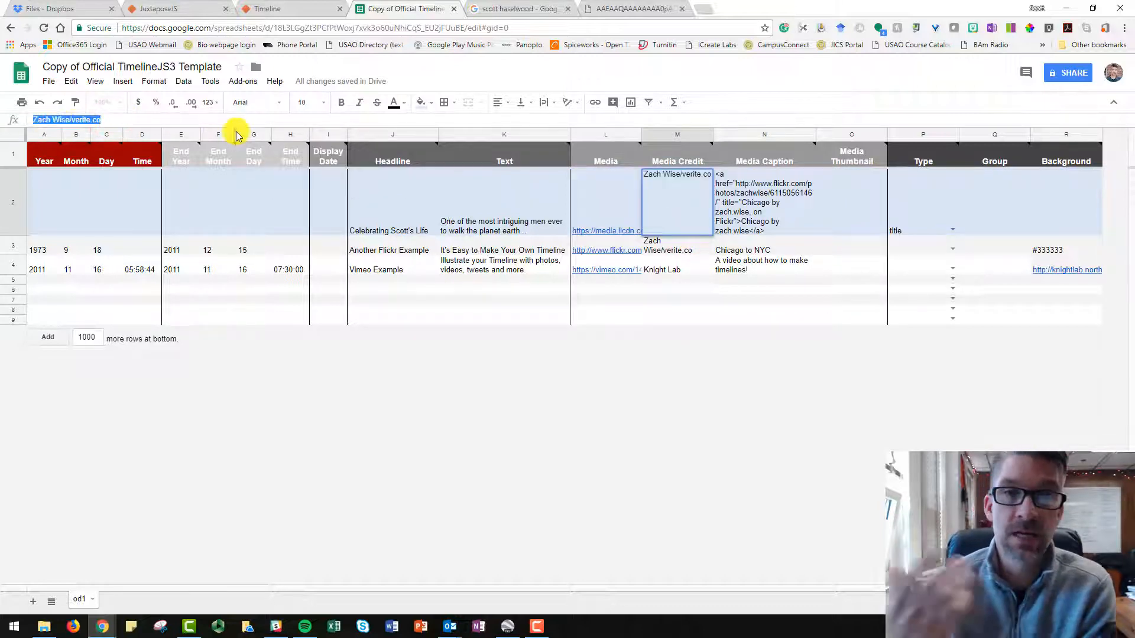
{"action": "type", "text": "Allis"}
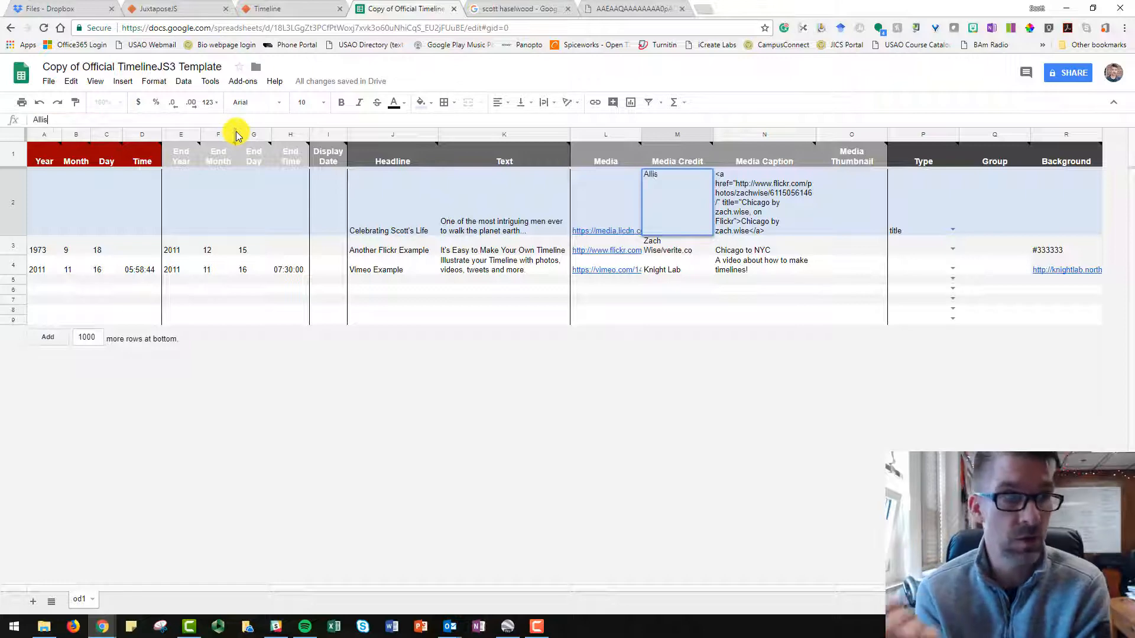
{"action": "type", "text": "on Tay"}
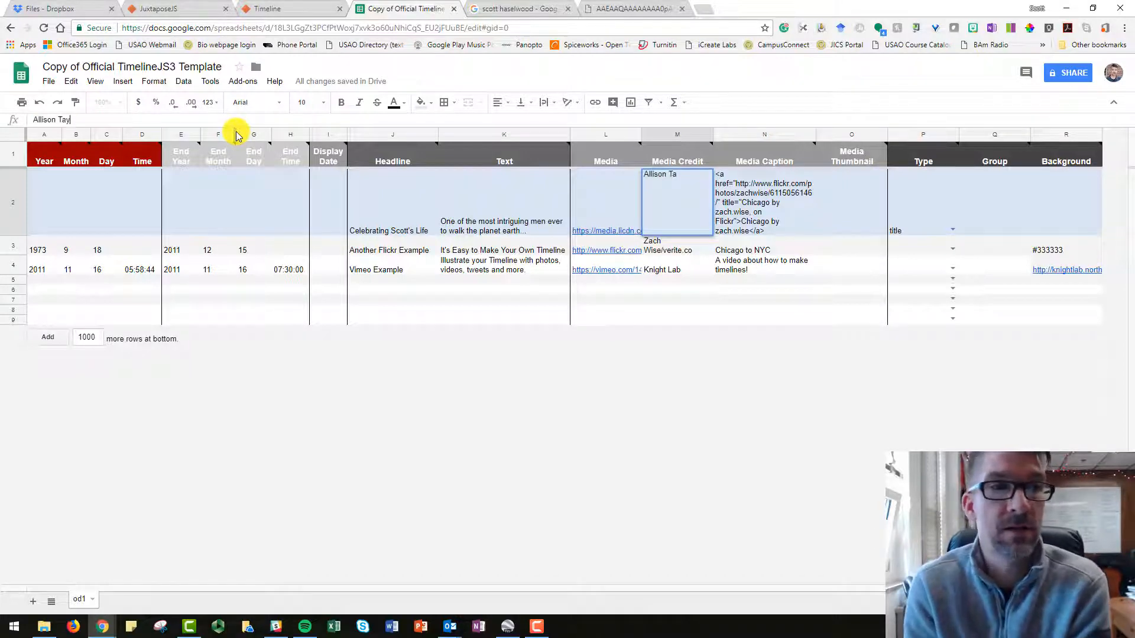
{"action": "type", "text": "lor F"}
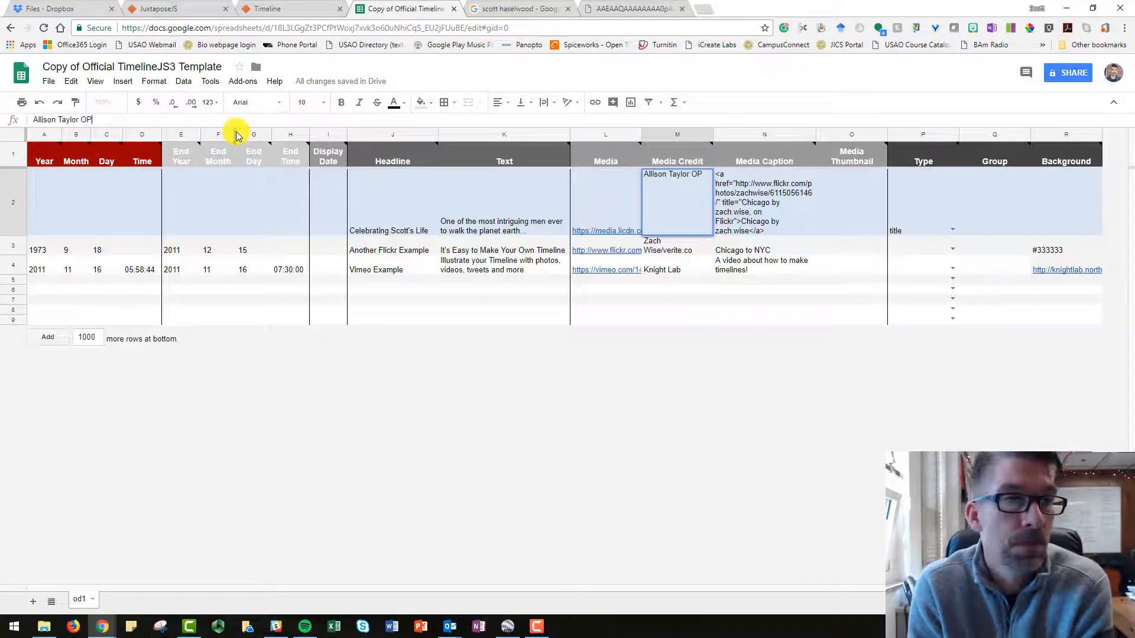
{"action": "key", "text": "BackSpace"}
{"action": "key", "text": "BackSpace"}
{"action": "type", "text": "Photog"}
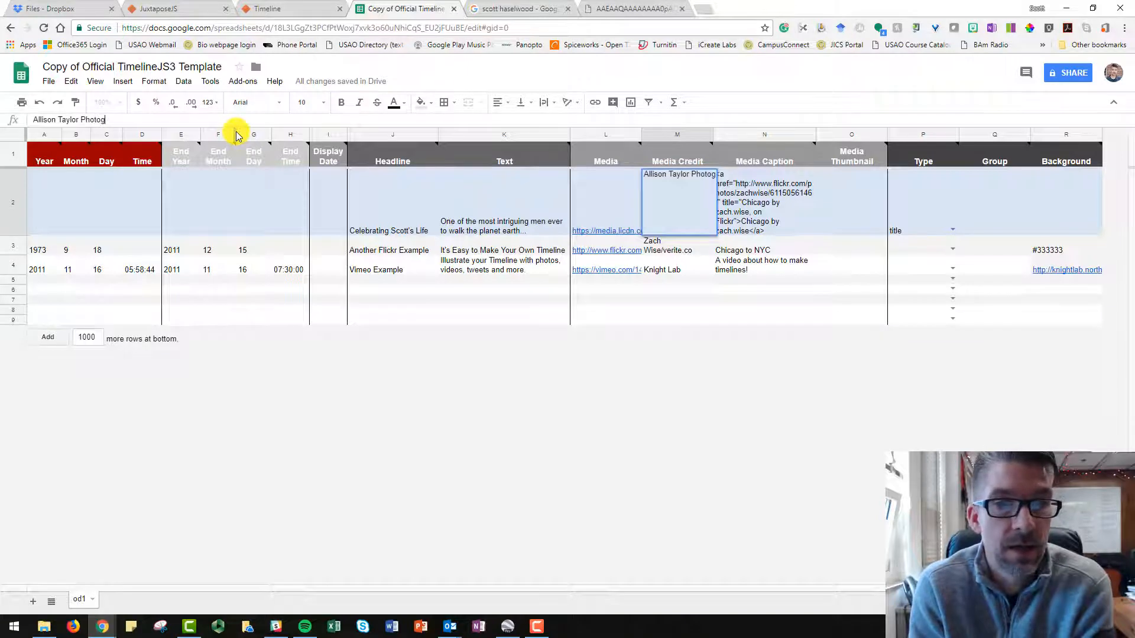
{"action": "type", "text": "raphy"}
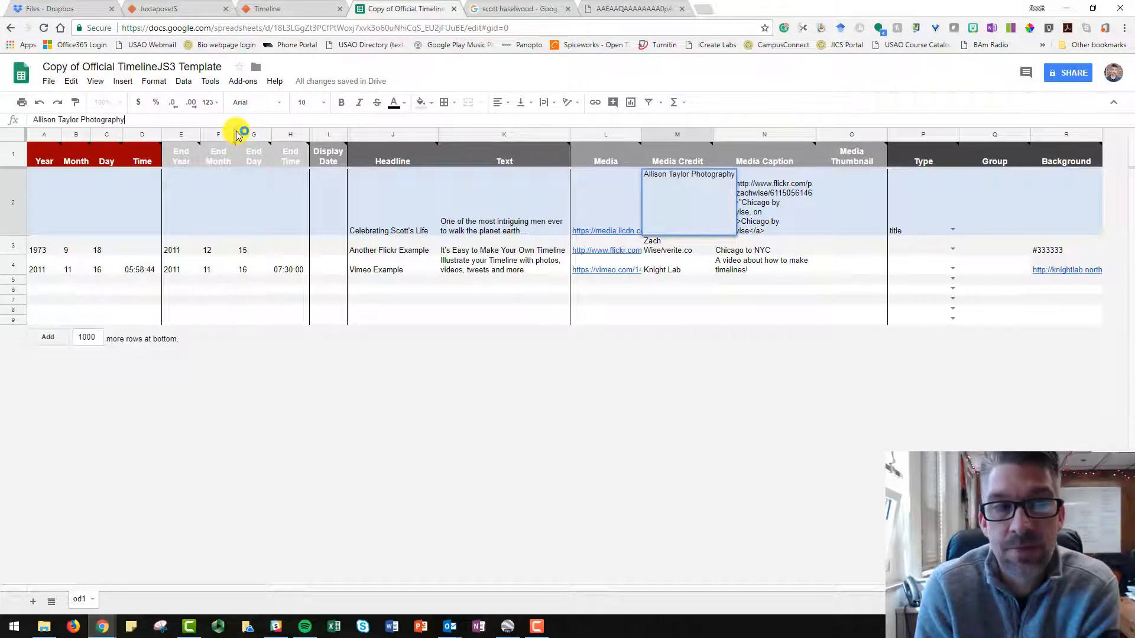
Remove the sample Flickr link from the title slide's media caption, leaving the caption empty.
{"action": "mouse_move", "coordinate": [313, 167]}
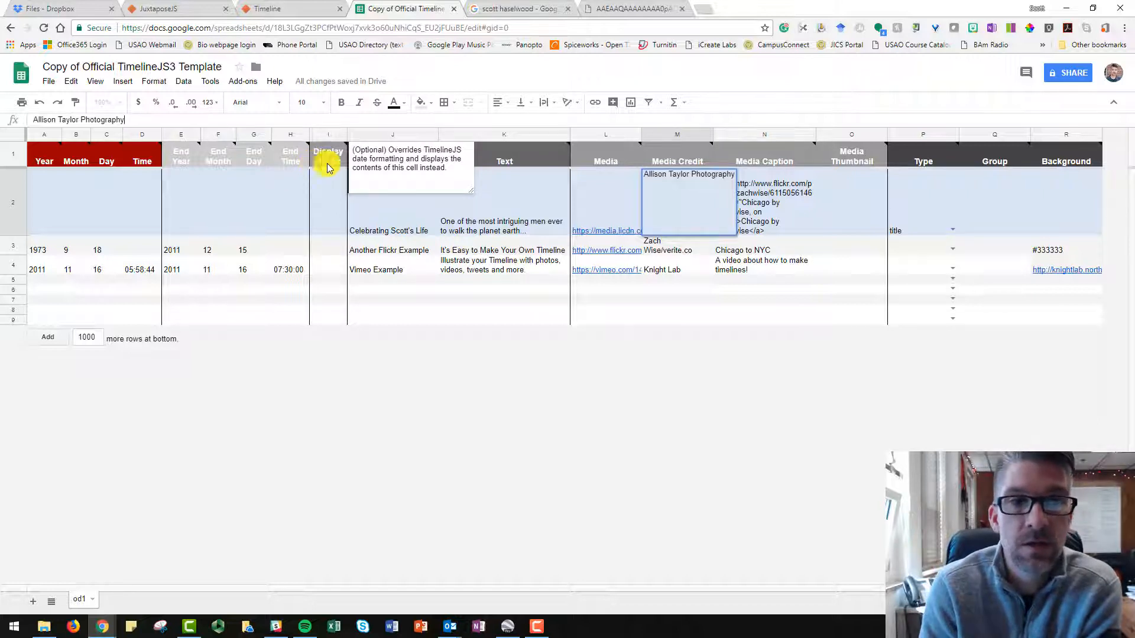
{"action": "left_click", "coordinate": [765, 195]}
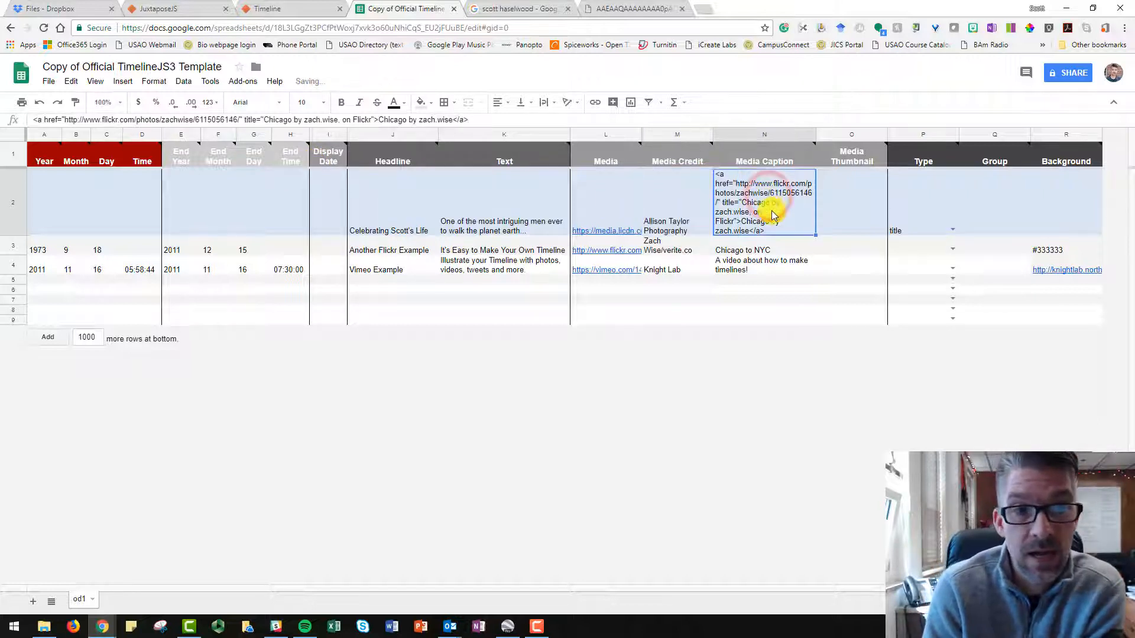
{"action": "left_click_drag", "start_coordinate": [409, 120], "coordinate": [474, 121]}
{"action": "left_click_drag", "start_coordinate": [358, 117], "coordinate": [20, 116]}
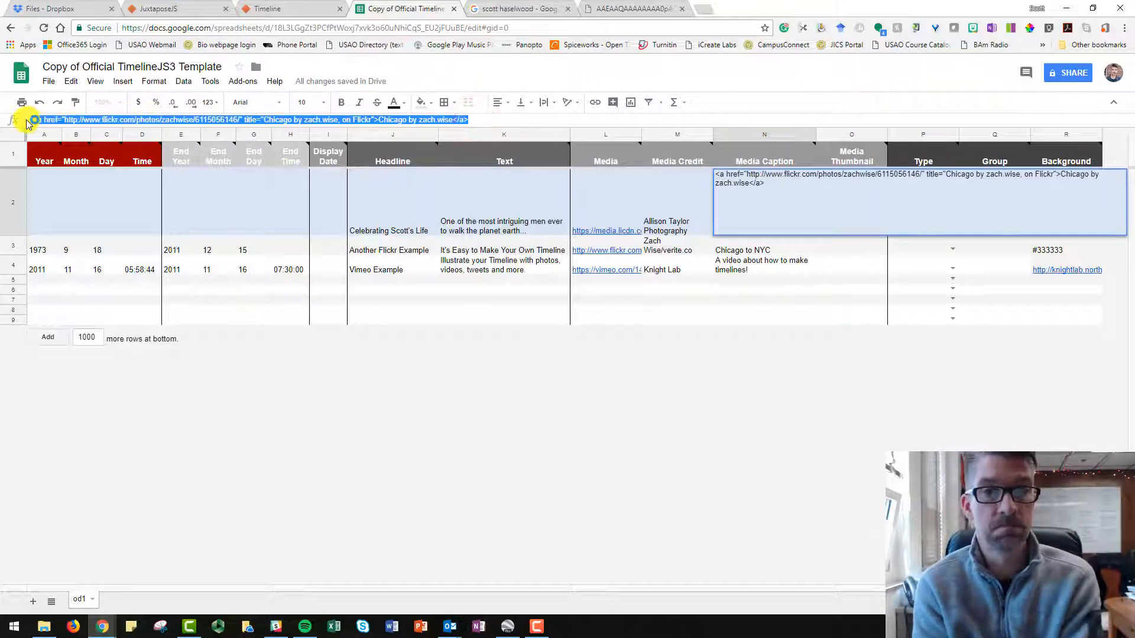
{"action": "mouse_move", "coordinate": [344, 155]}
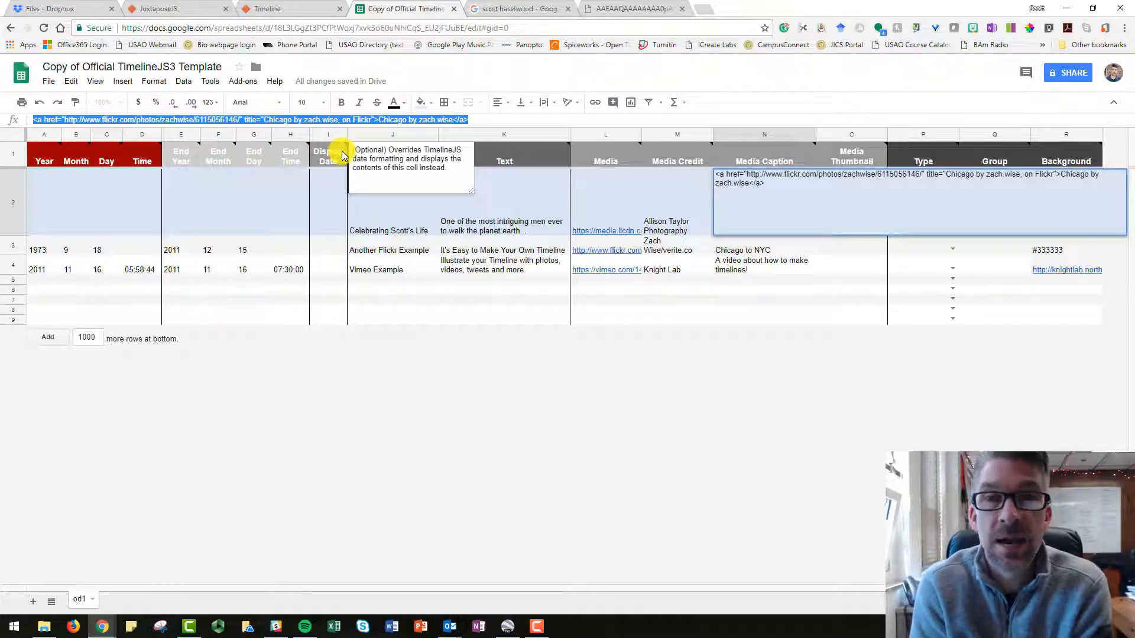
{"action": "key", "text": "ctrl+x"}
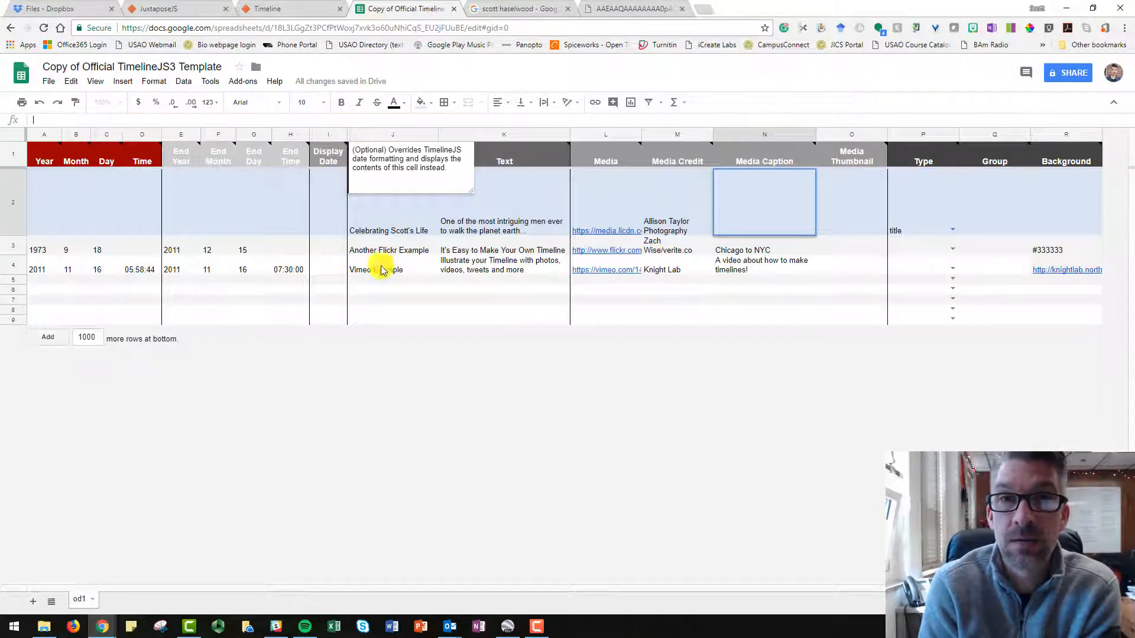
Set the end year, month and day of the first event below the title slide to match its start date.
{"action": "left_click", "coordinate": [117, 247]}
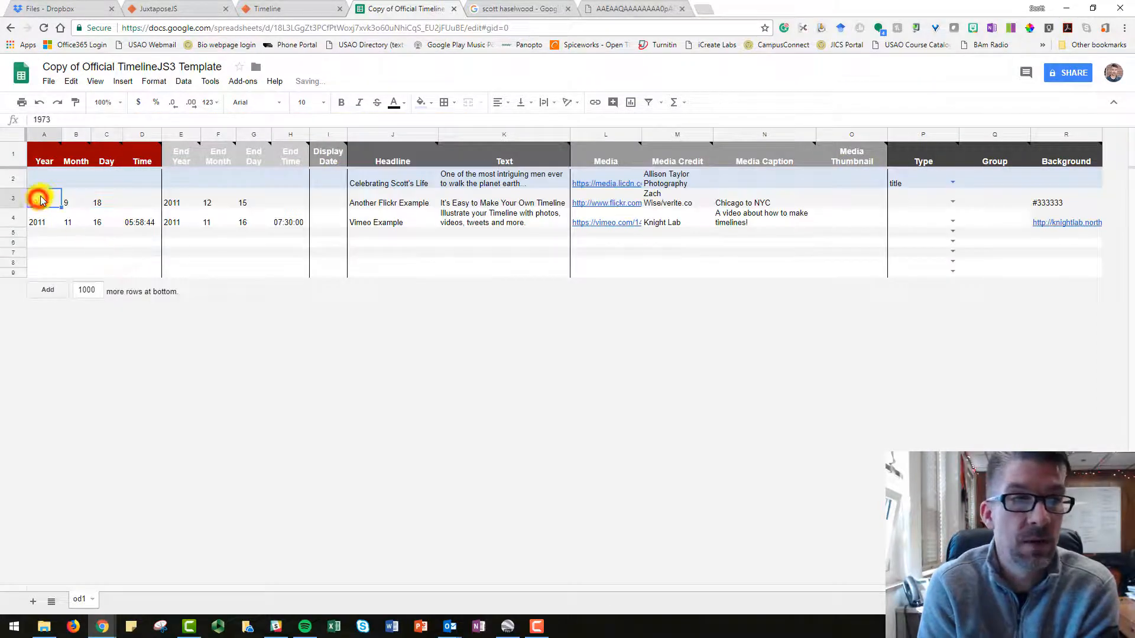
{"action": "left_click", "coordinate": [70, 202]}
{"action": "left_click", "coordinate": [102, 203]}
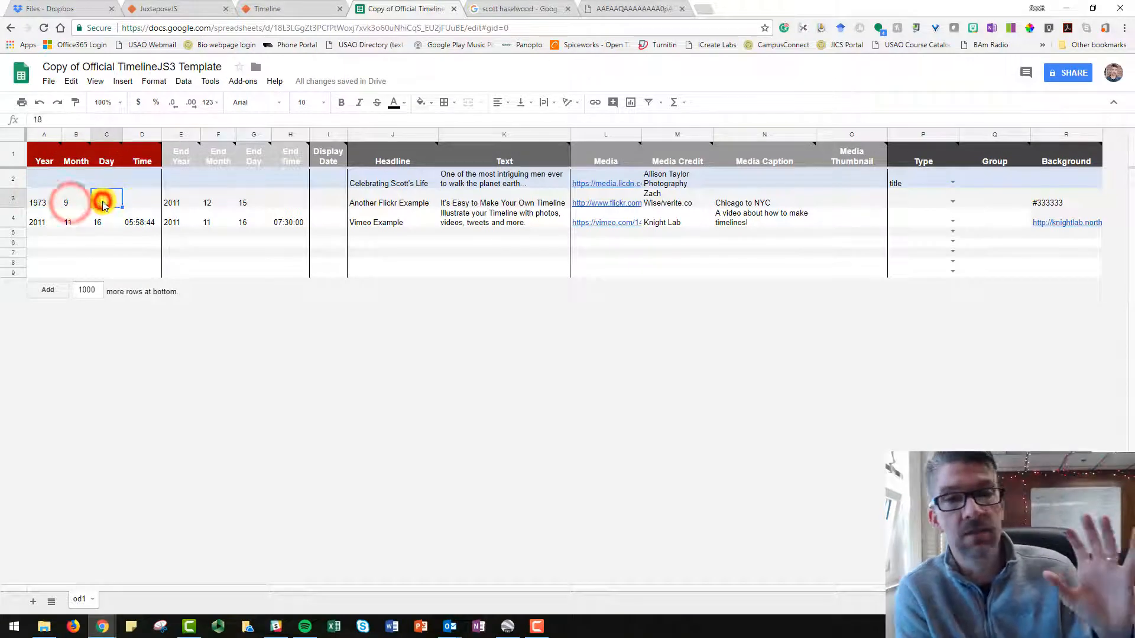
{"action": "left_click", "coordinate": [181, 205]}
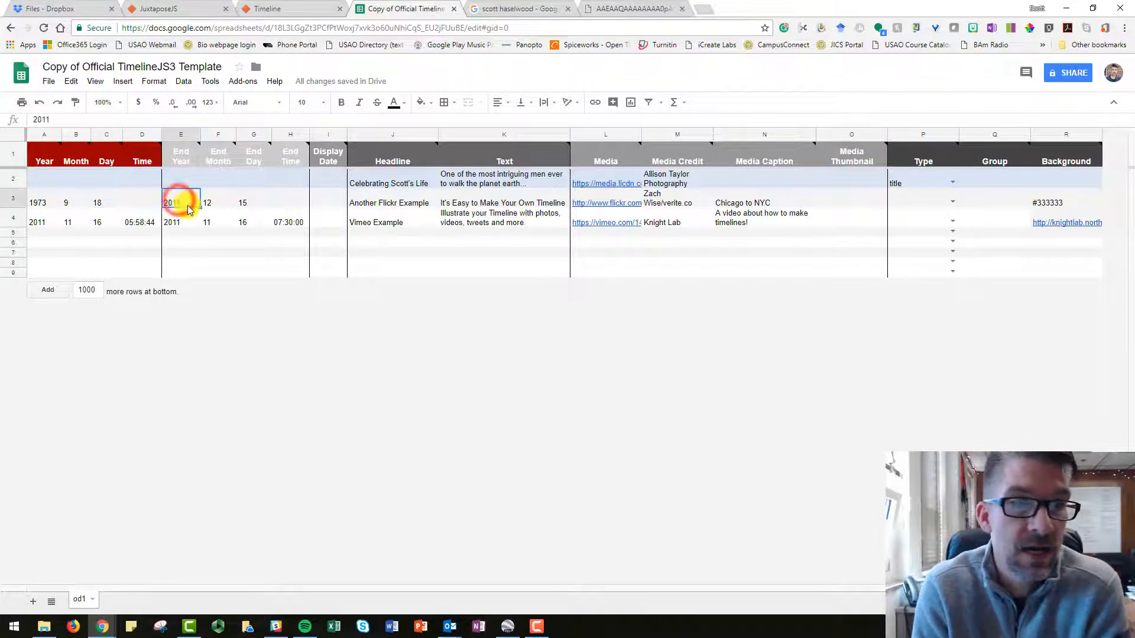
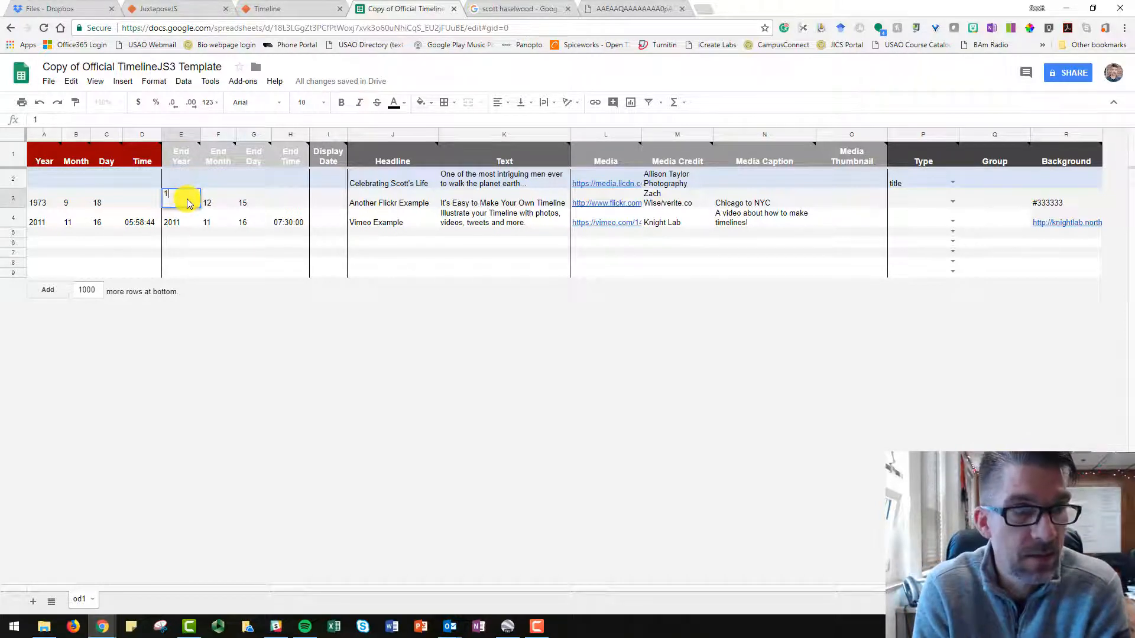
{"action": "left_click", "coordinate": [228, 203]}
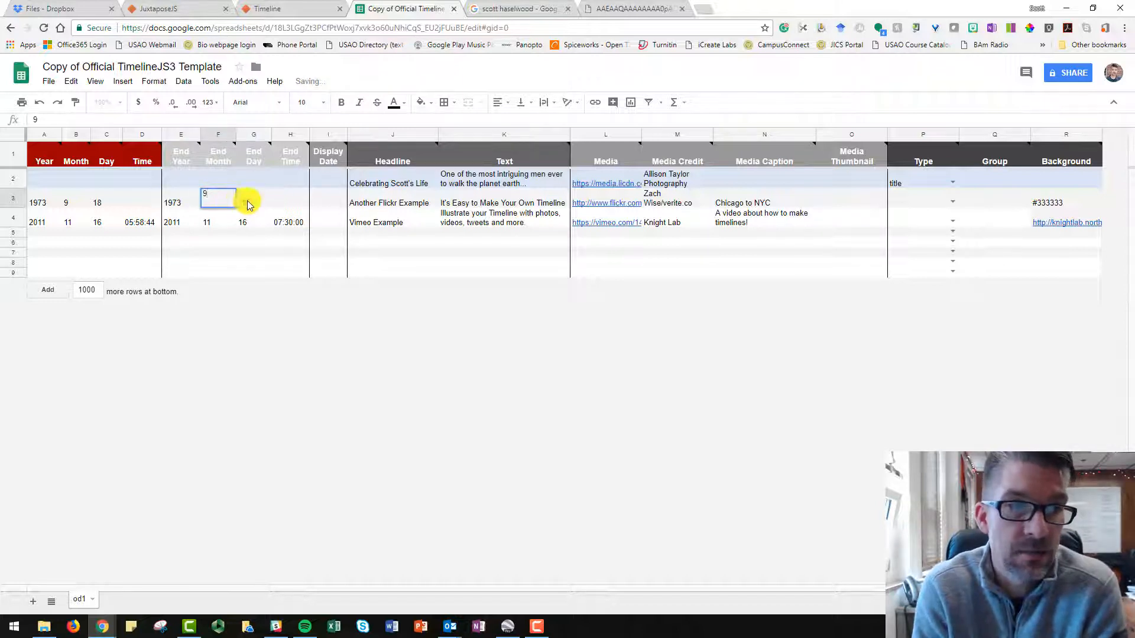
{"action": "left_click", "coordinate": [247, 202]}
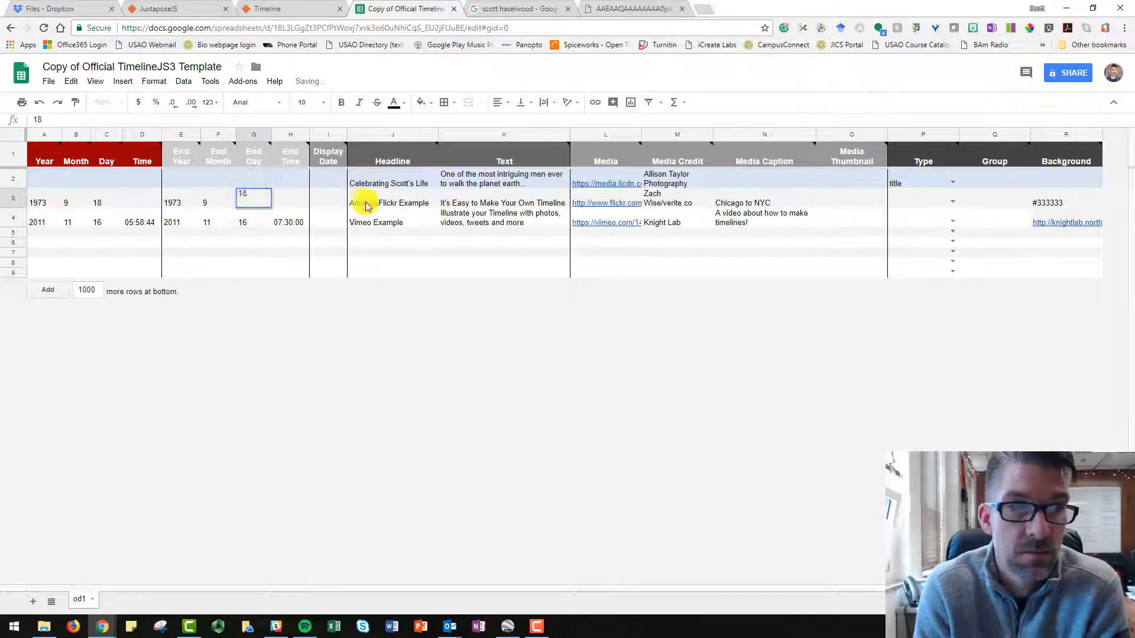
Set the headline of the first event below the title slide to "Day of Birth".
{"action": "left_click", "coordinate": [371, 203]}
{"action": "double_click", "coordinate": [414, 205]}
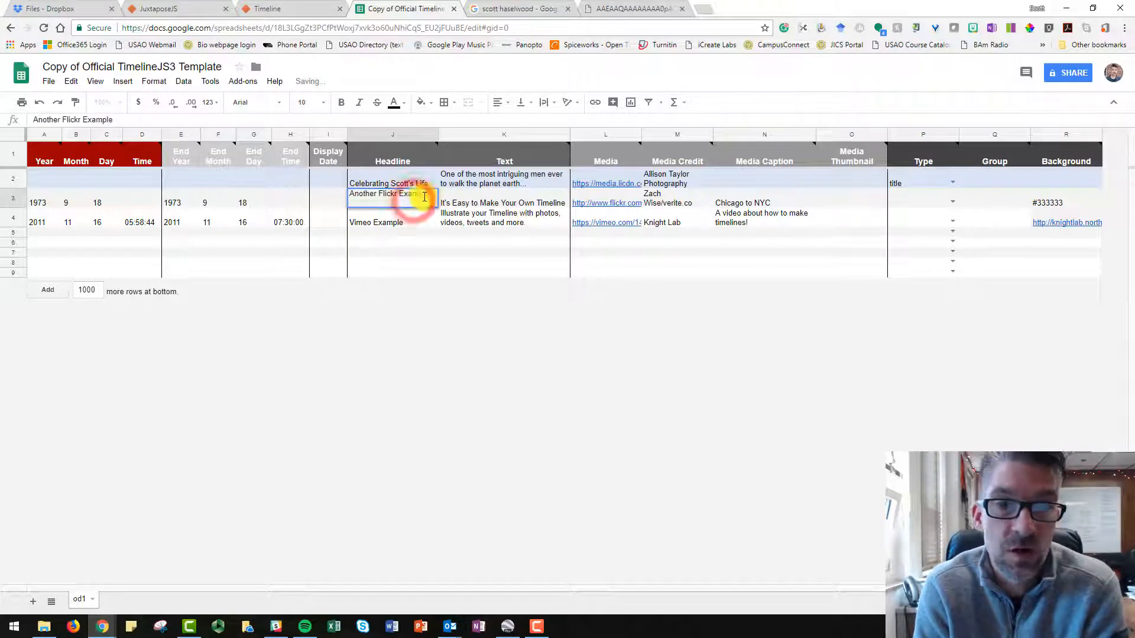
{"action": "left_click_drag", "start_coordinate": [427, 196], "coordinate": [347, 196]}
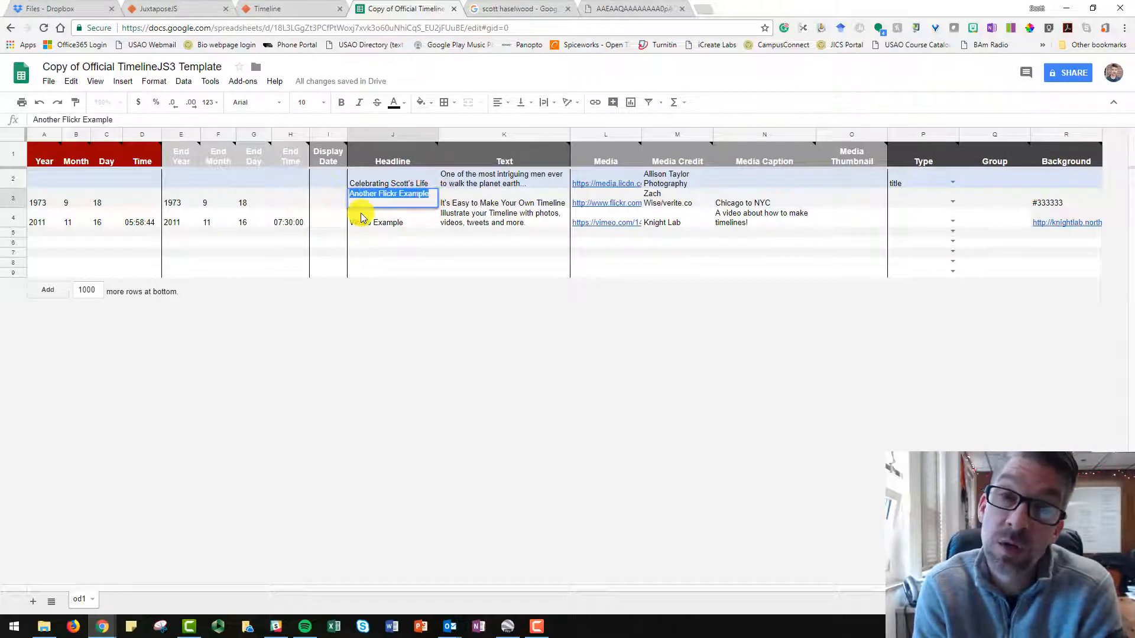
{"action": "type", "text": "Day of Birth"}
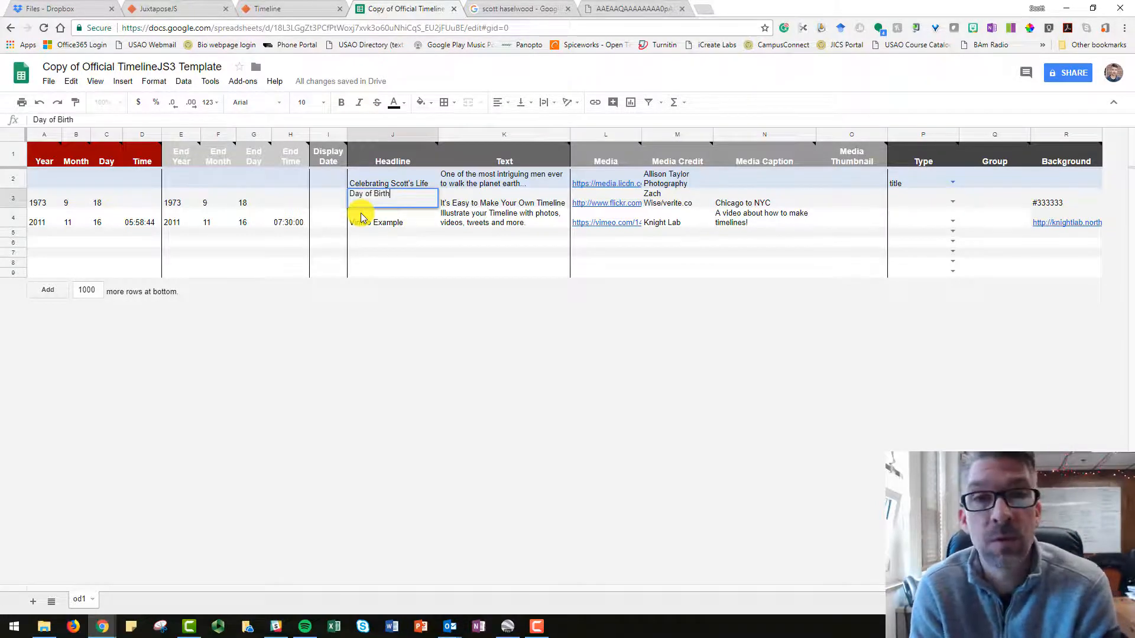
Set the Day of Birth event's text to "This is the day that the destiny of a family changed forever".
{"action": "left_click", "coordinate": [506, 217]}
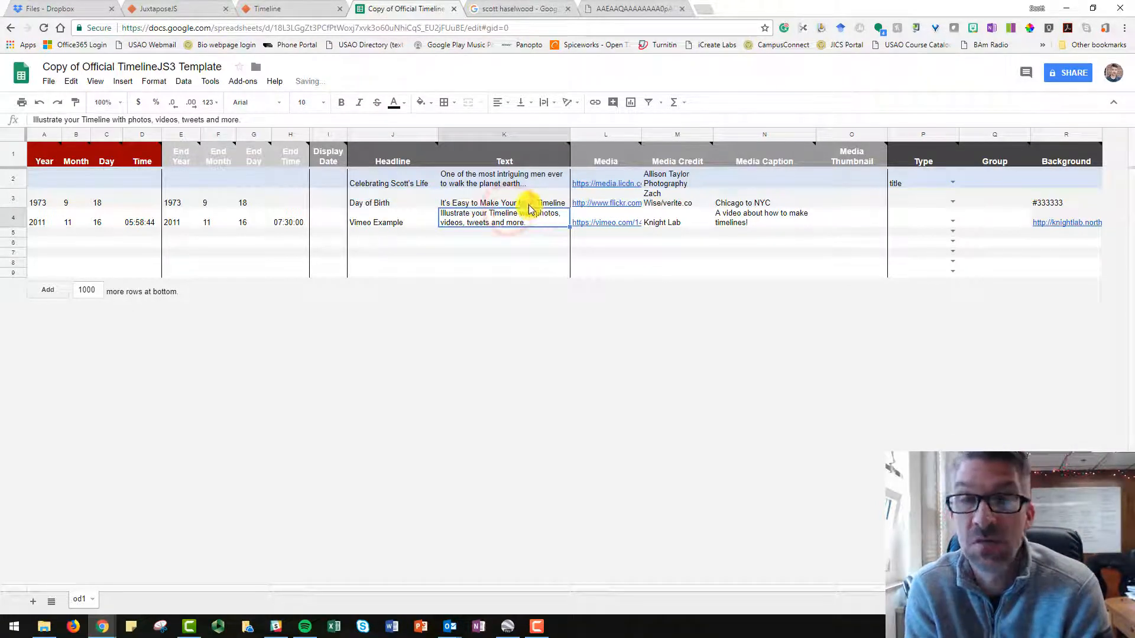
{"action": "left_click", "coordinate": [527, 202]}
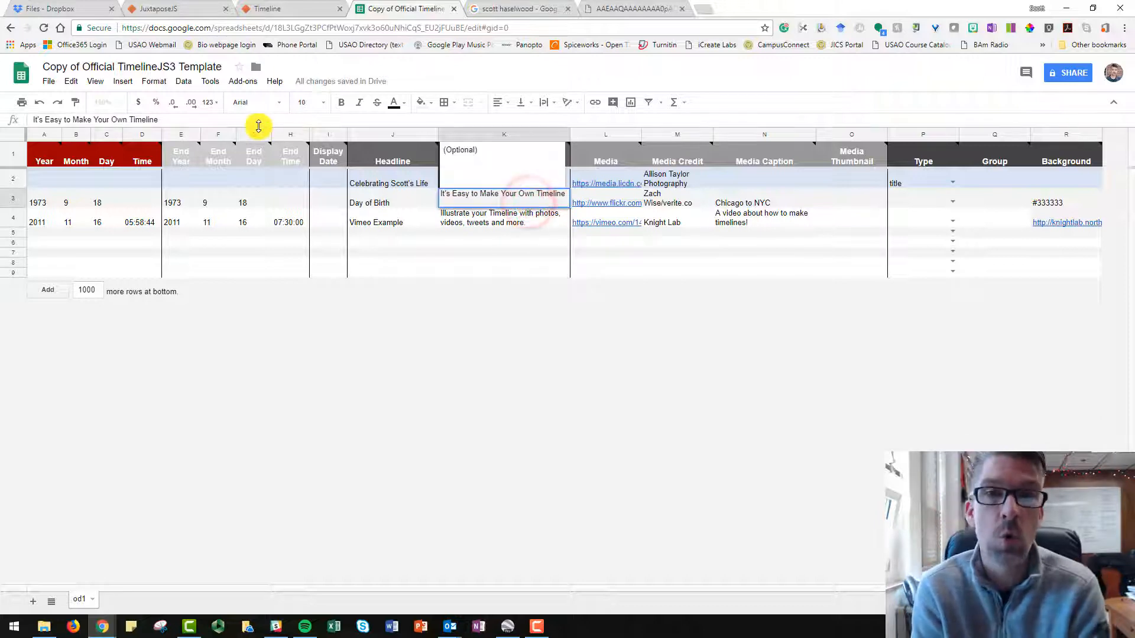
{"action": "left_click_drag", "start_coordinate": [164, 116], "coordinate": [21, 118]}
{"action": "type", "text": "This is"}
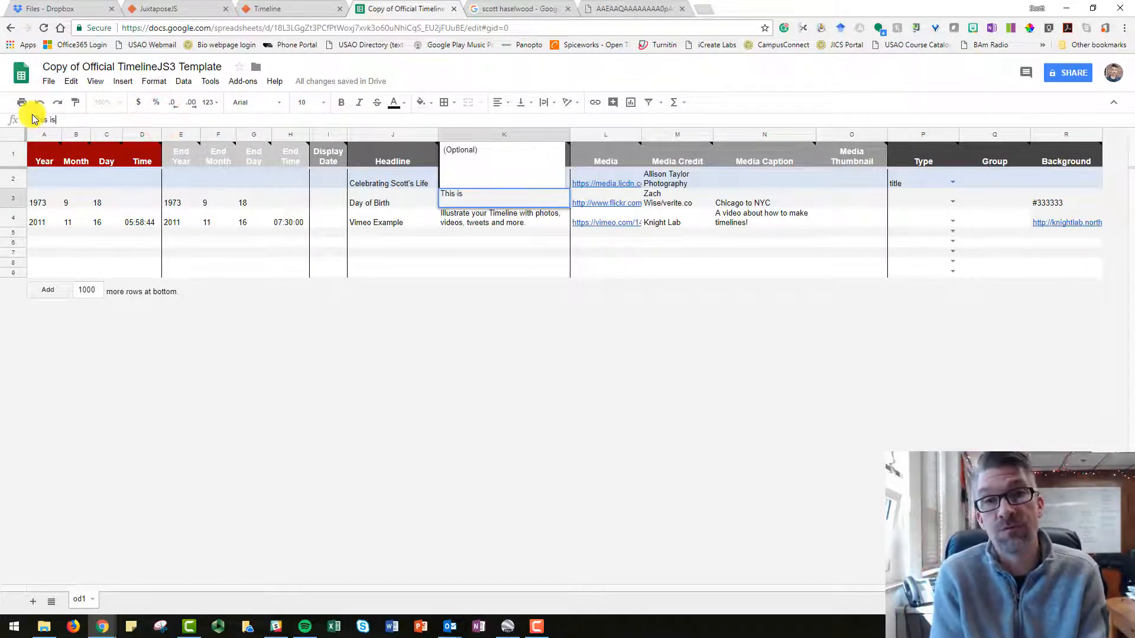
{"action": "type", "text": " the day that the destiny o"}
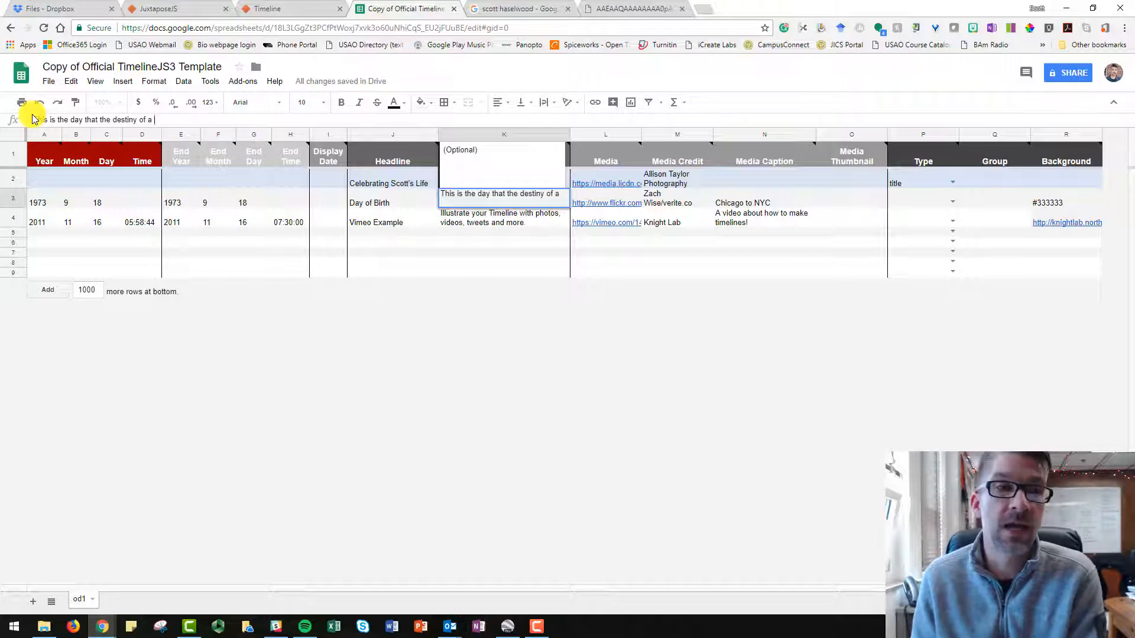
{"action": "type", "text": "family chan"}
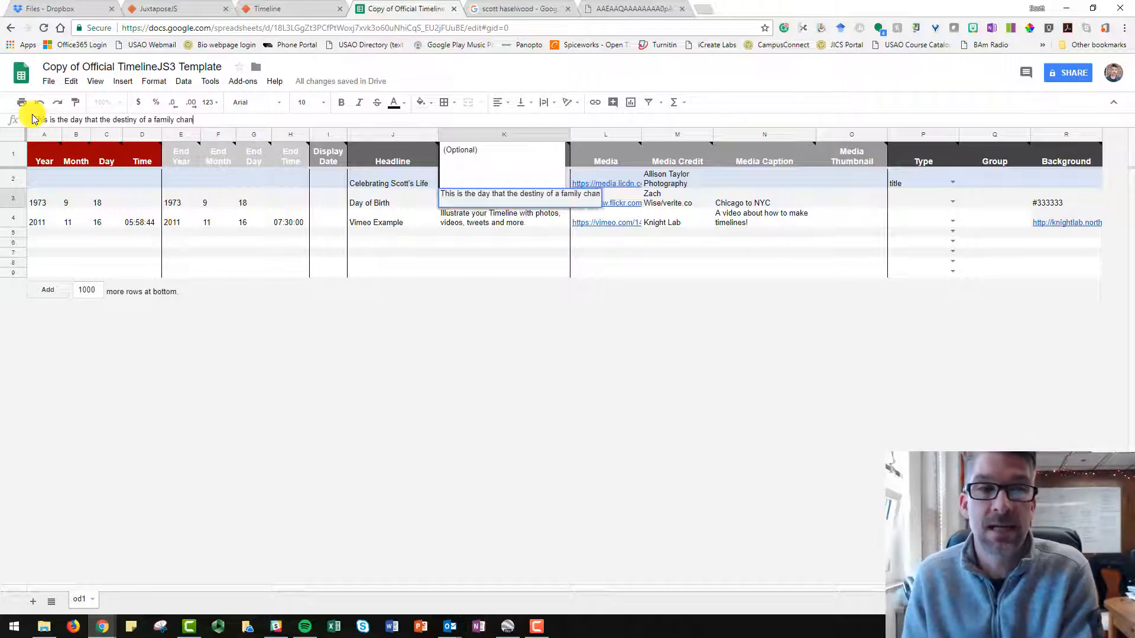
{"action": "type", "text": "ged fore3ver"}
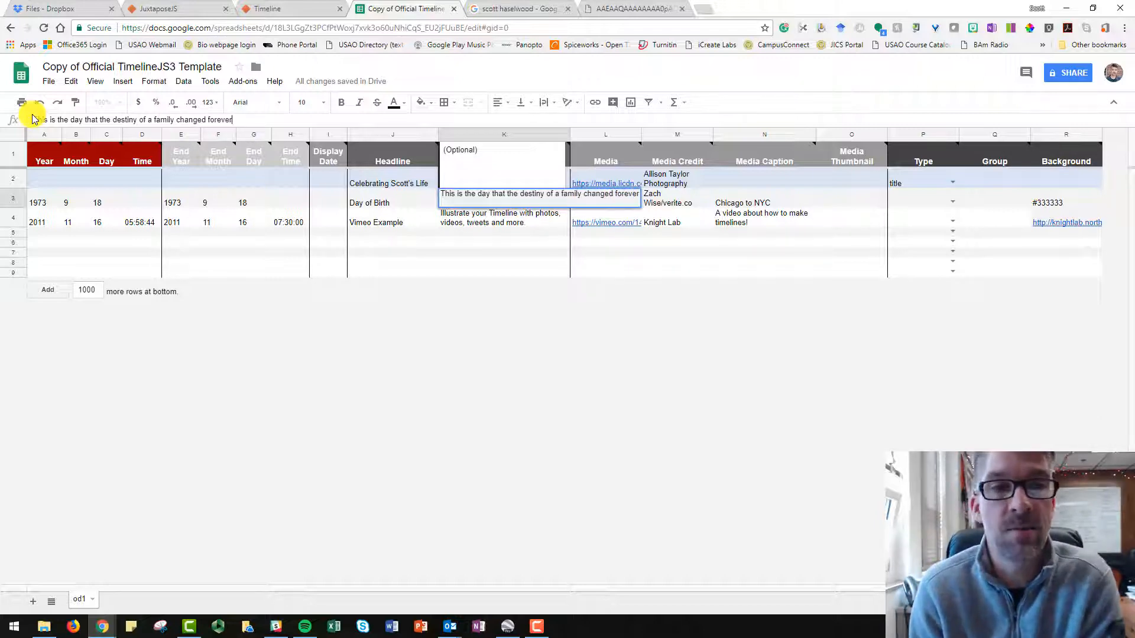
{"action": "left_click", "coordinate": [672, 191]}
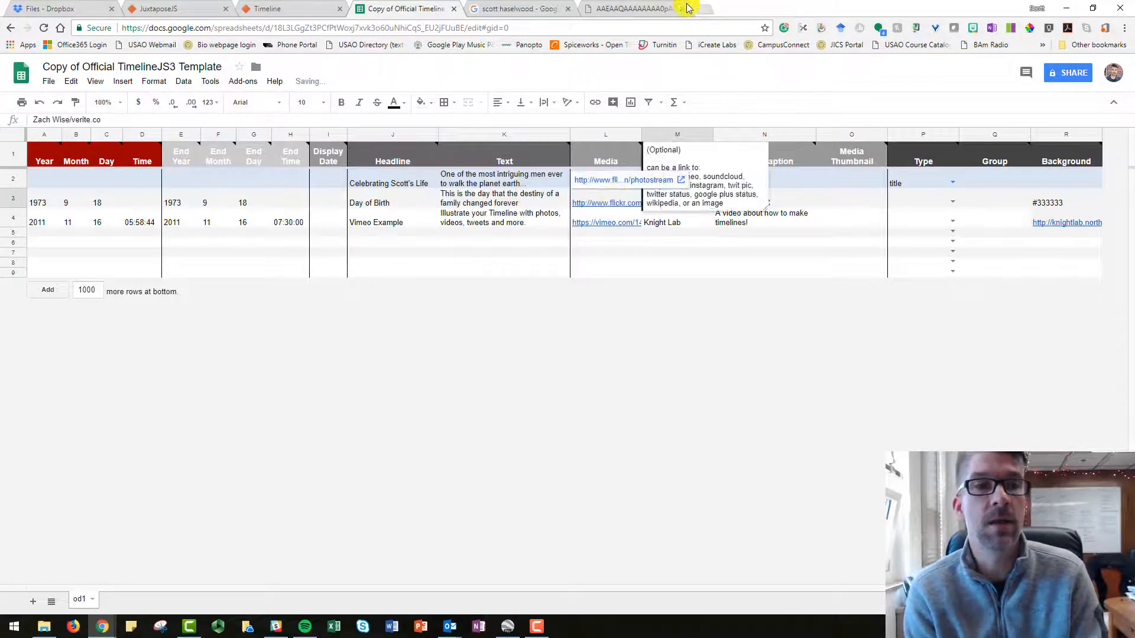
Find the EdSurge group selfie in the image search results and open it as a standalone image in its own browser tab.
{"action": "left_click", "coordinate": [535, 8]}
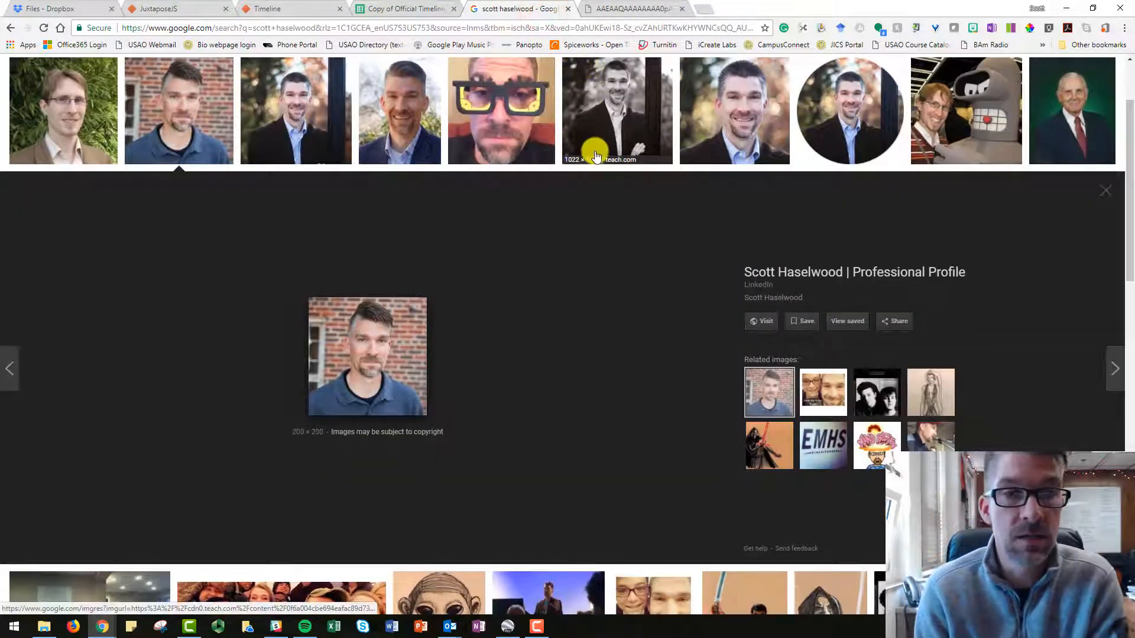
{"action": "scroll", "coordinate": [615, 155], "scroll_direction": "down", "scroll_amount": 2}
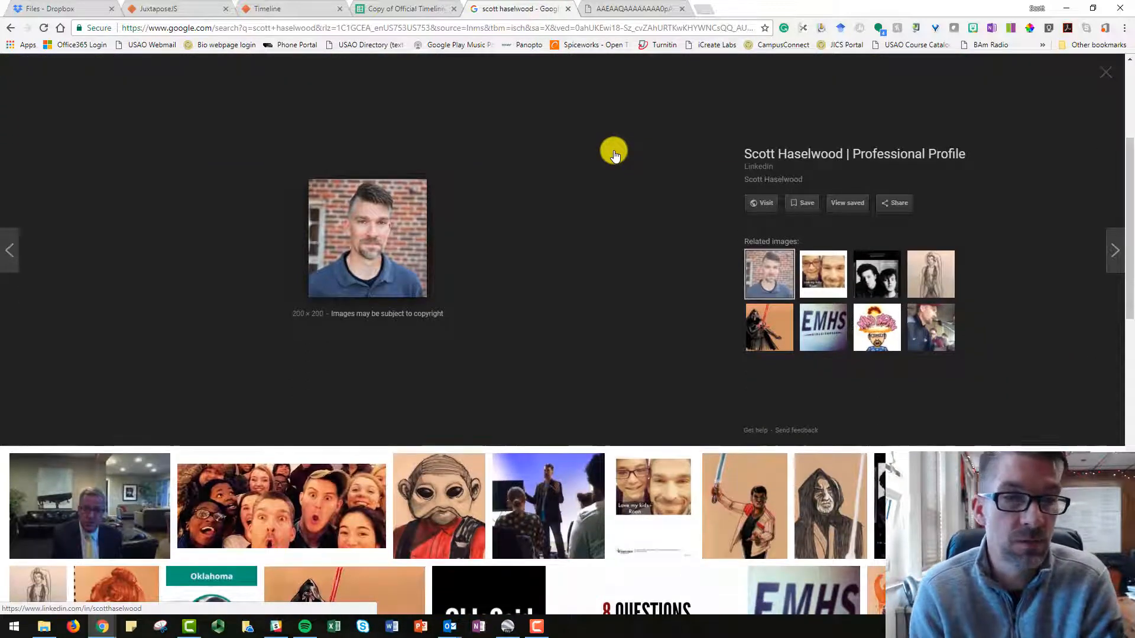
{"action": "scroll", "coordinate": [614, 151], "scroll_direction": "down", "scroll_amount": 3}
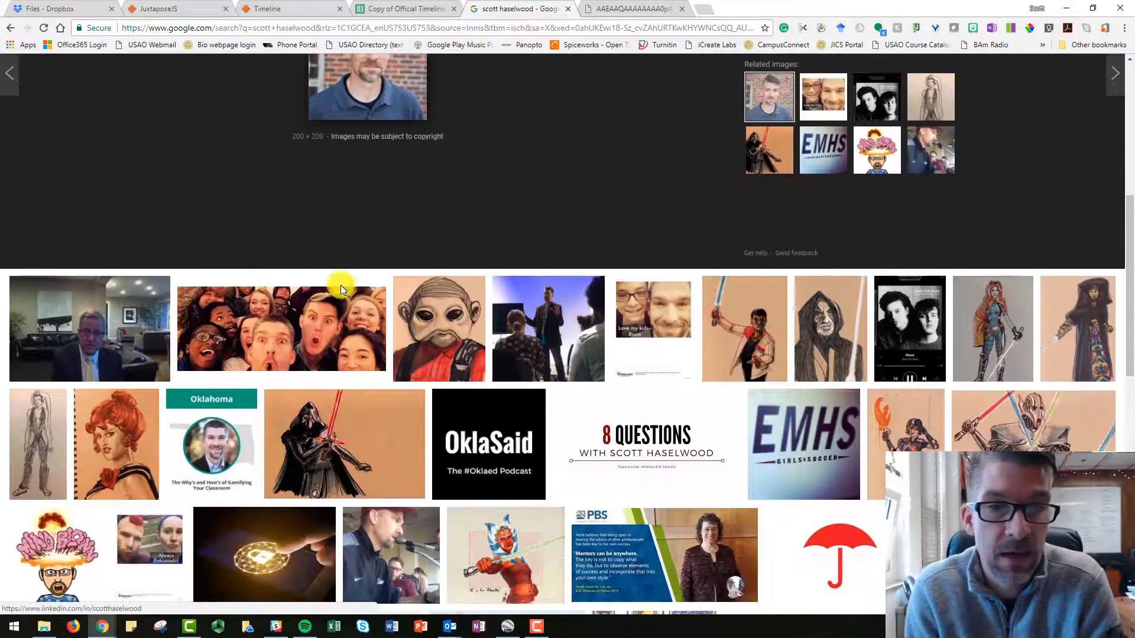
{"action": "left_click", "coordinate": [293, 306]}
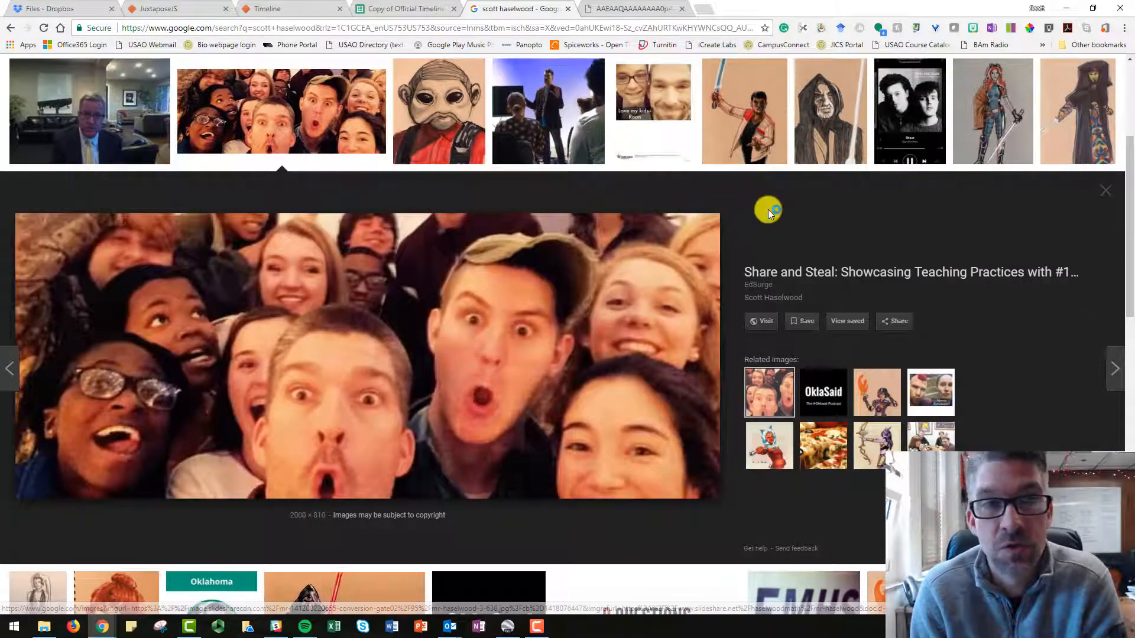
{"action": "right_click", "coordinate": [577, 344]}
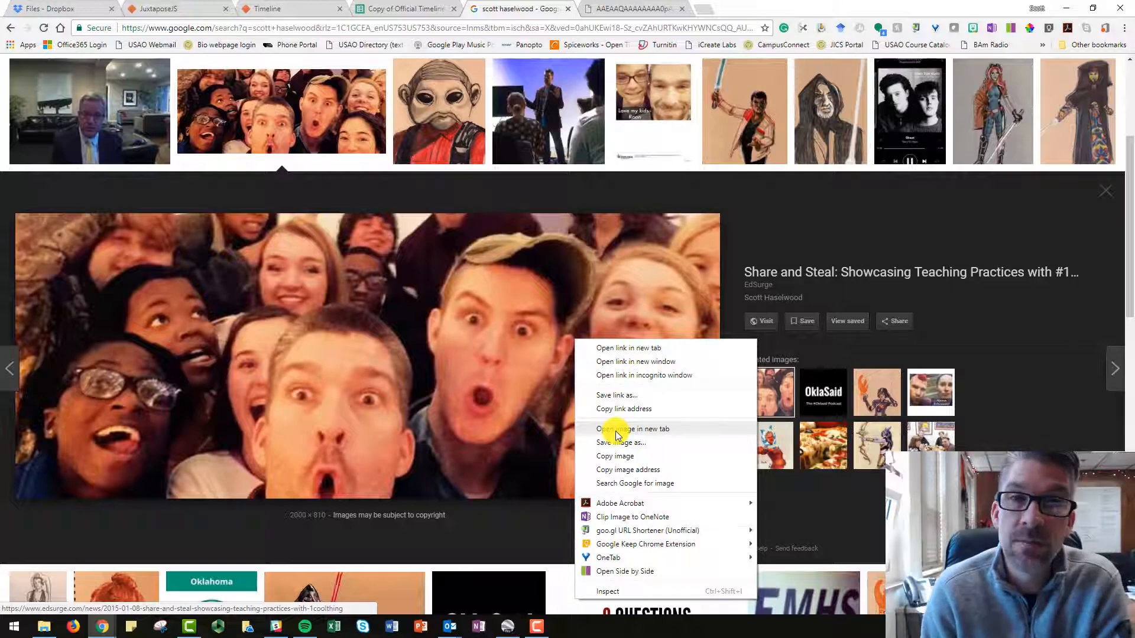
{"action": "left_click", "coordinate": [659, 430]}
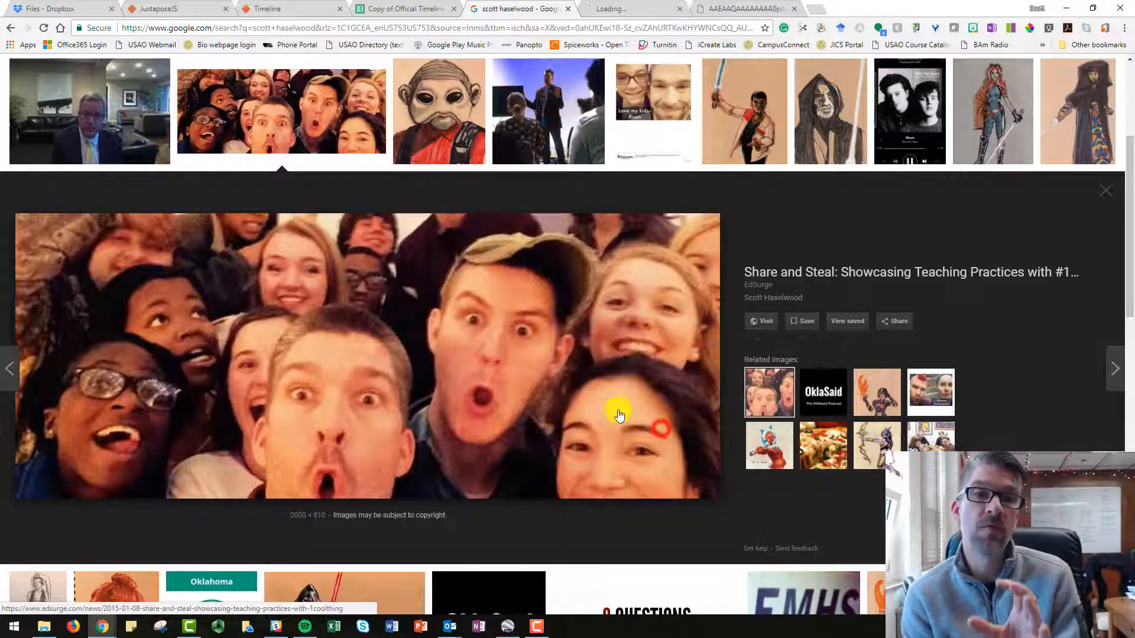
{"action": "left_click", "coordinate": [631, 11]}
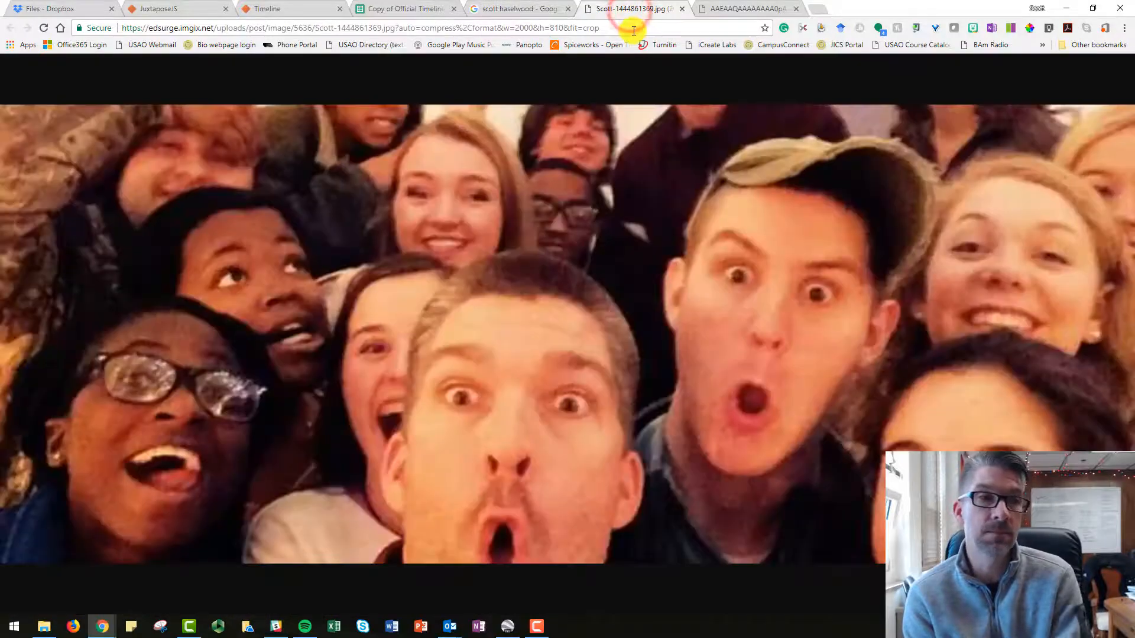
Copy the group selfie's image URL and use it to replace the Day of Birth event's media link in the timeline spreadsheet.
{"action": "left_click", "coordinate": [634, 28]}
{"action": "key", "text": "ctrl+c"}
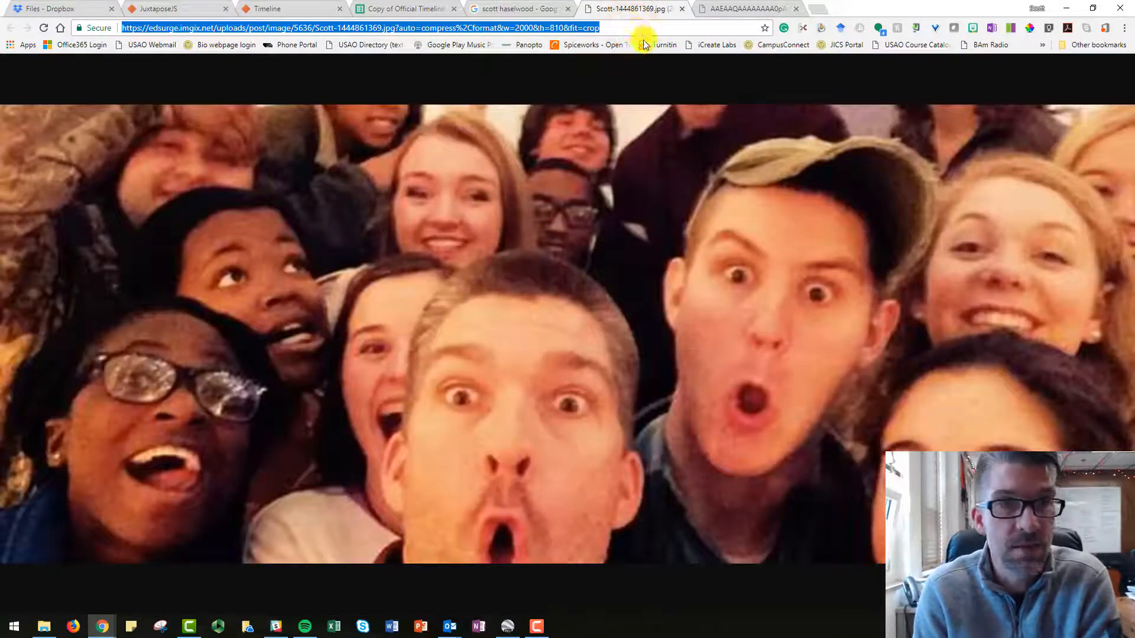
{"action": "left_click", "coordinate": [293, 9]}
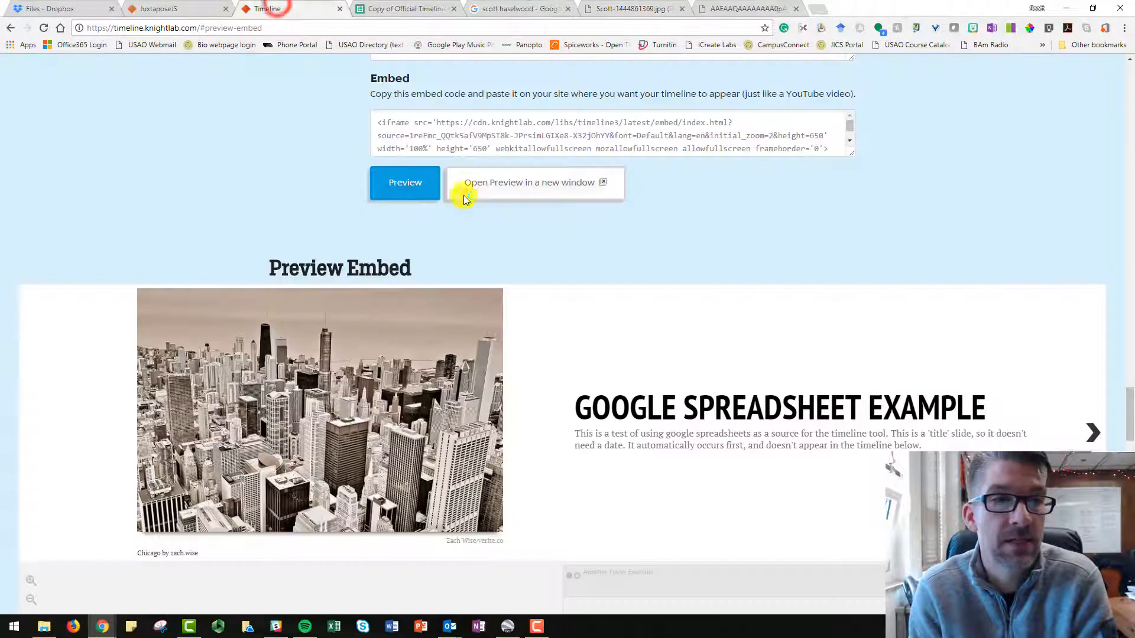
{"action": "left_click", "coordinate": [392, 11]}
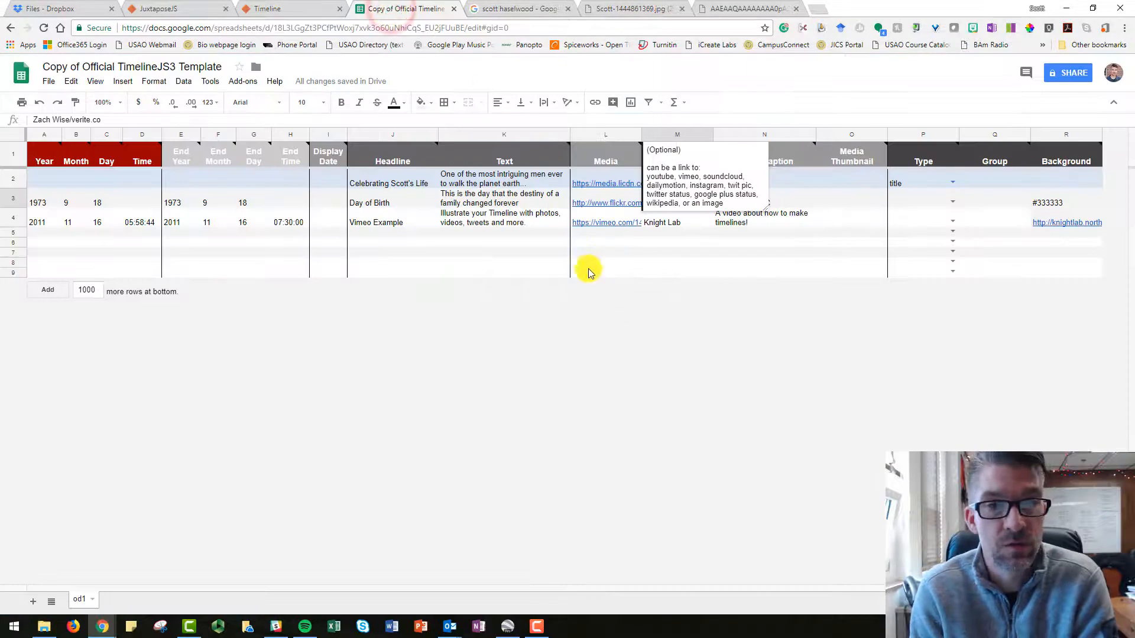
{"action": "left_click", "coordinate": [647, 253]}
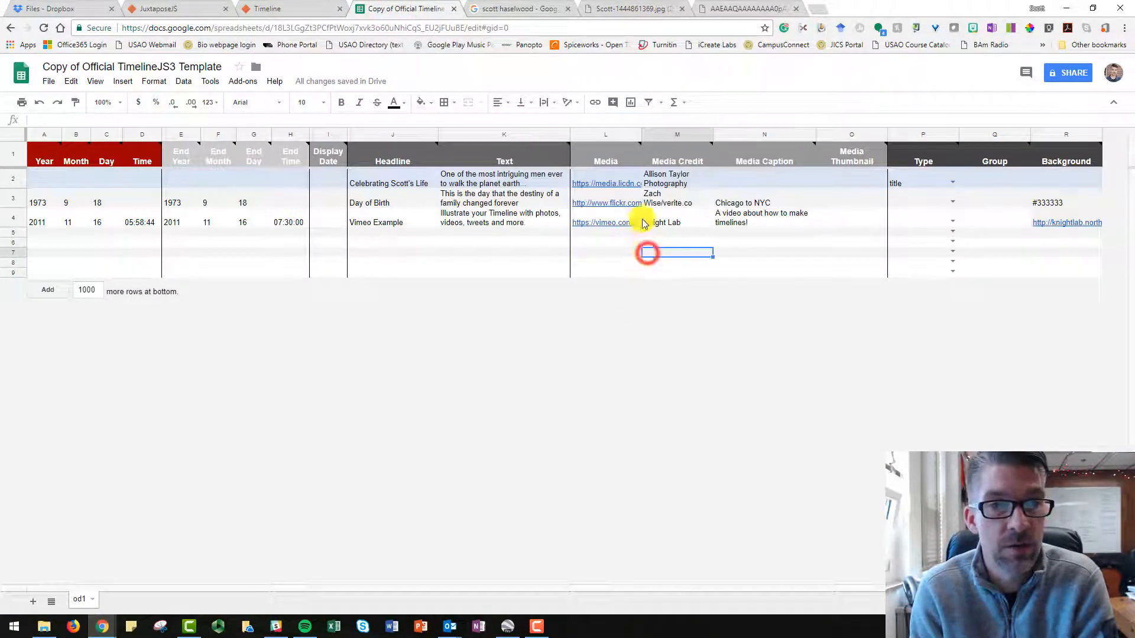
{"action": "left_click", "coordinate": [620, 198]}
{"action": "left_click_drag", "start_coordinate": [260, 120], "coordinate": [17, 121]}
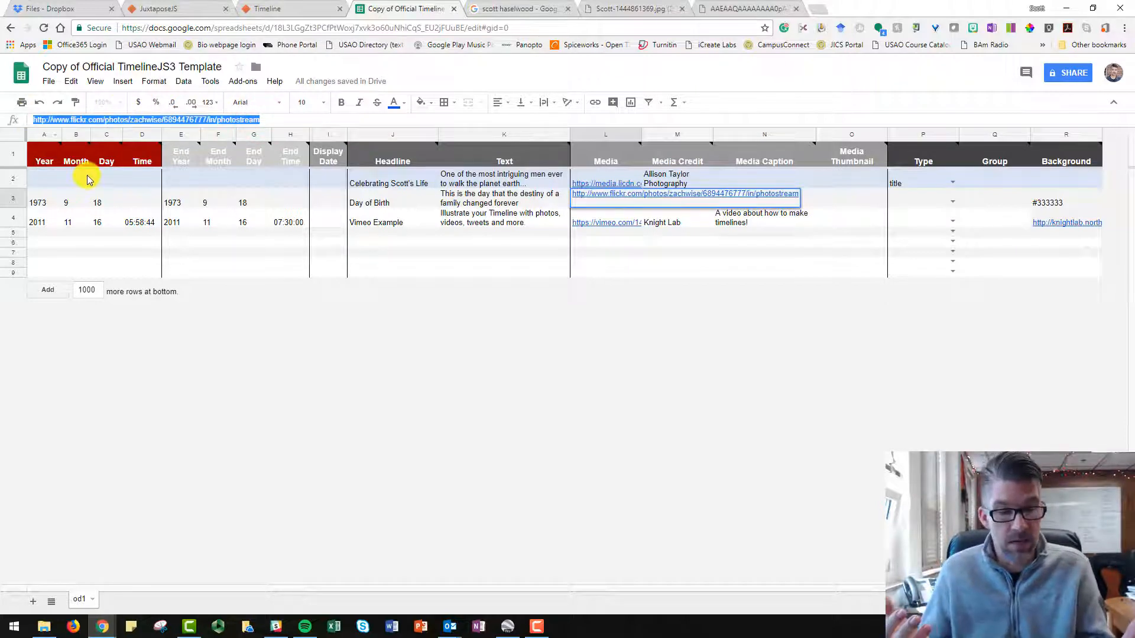
{"action": "key", "text": "ctrl+v"}
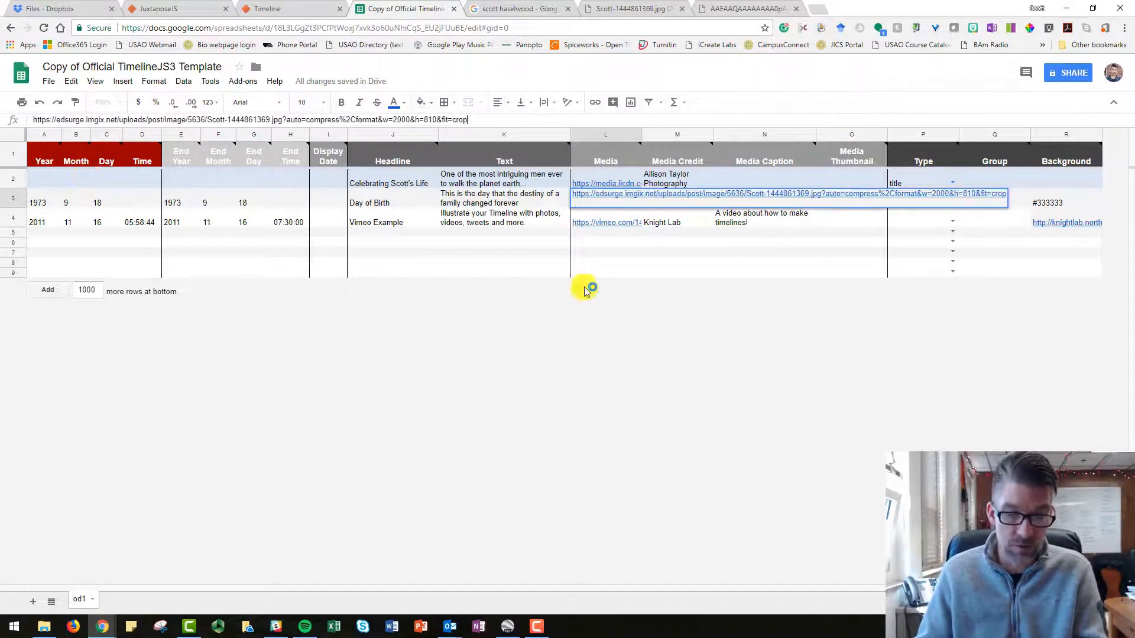
{"action": "left_click", "coordinate": [678, 272]}
Set the Day of Birth event's media credit to the person's first name followed by "- #Selfie".
{"action": "left_click", "coordinate": [689, 202]}
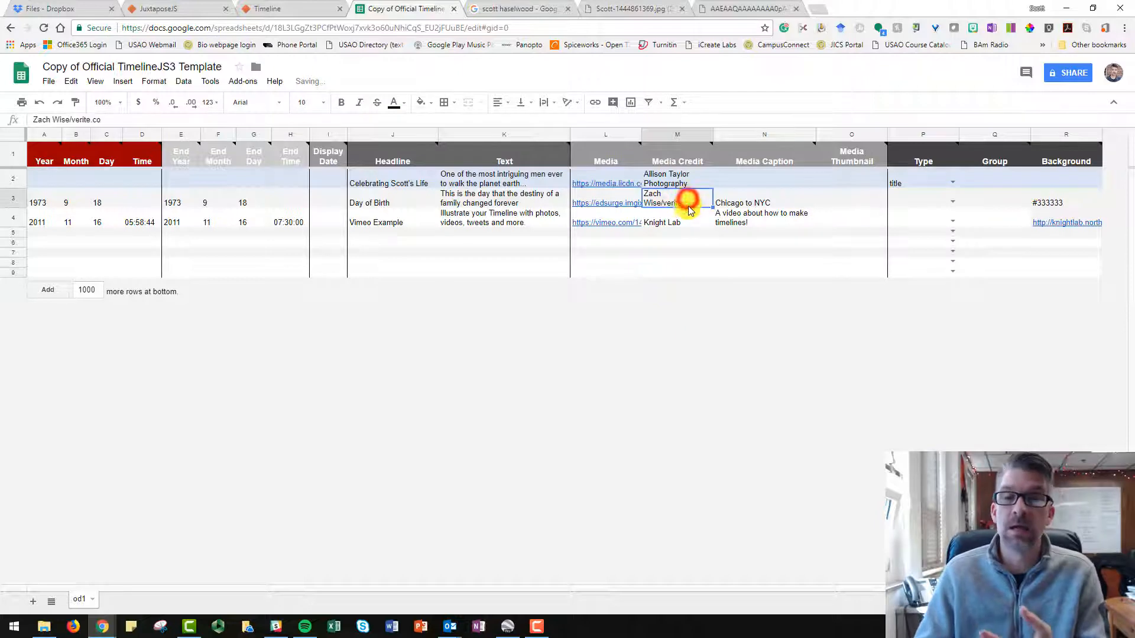
{"action": "left_click_drag", "start_coordinate": [106, 119], "coordinate": [40, 177]}
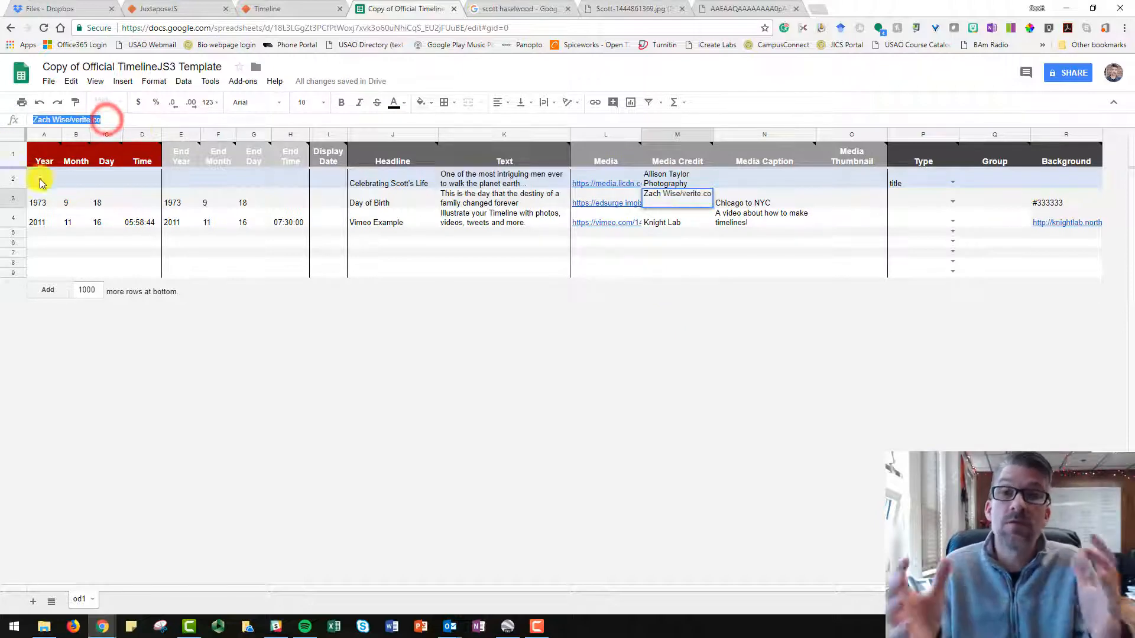
{"action": "type", "text": "Scott - #Selfie"}
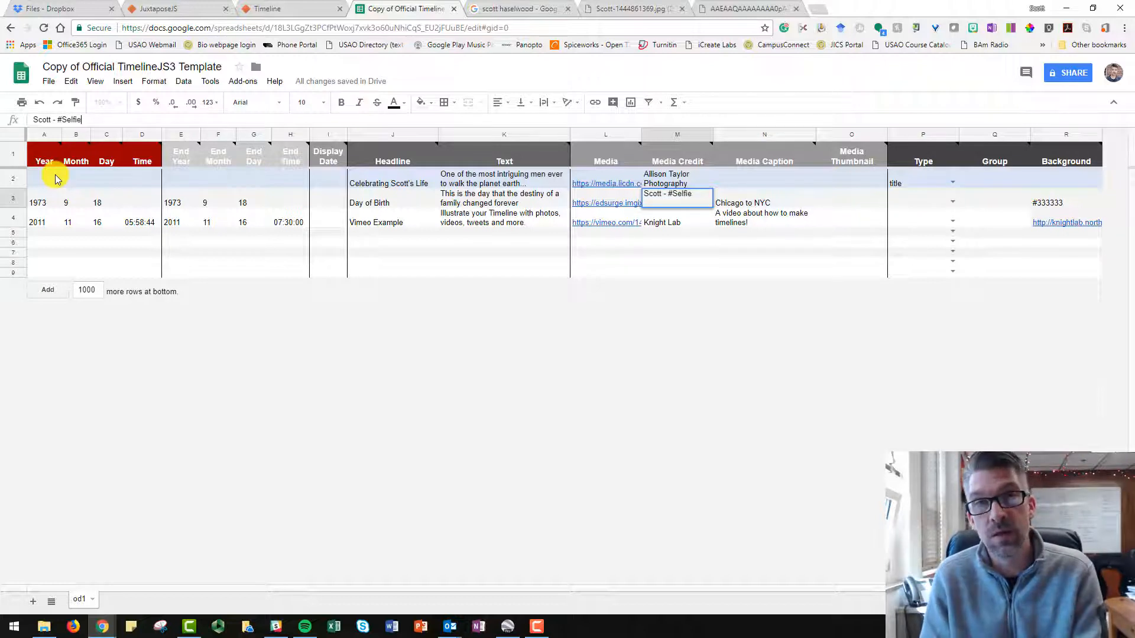
Set the Day of Birth event's media caption to "Taking pics with my students is fun".
{"action": "left_click", "coordinate": [767, 200]}
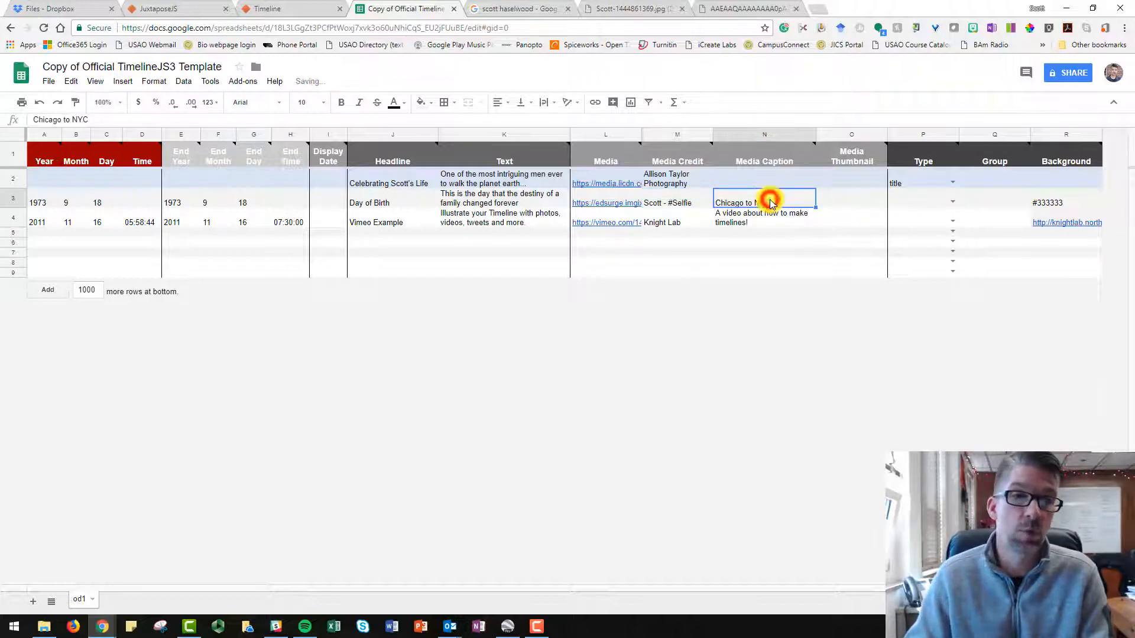
{"action": "left_click_drag", "start_coordinate": [96, 120], "coordinate": [23, 119]}
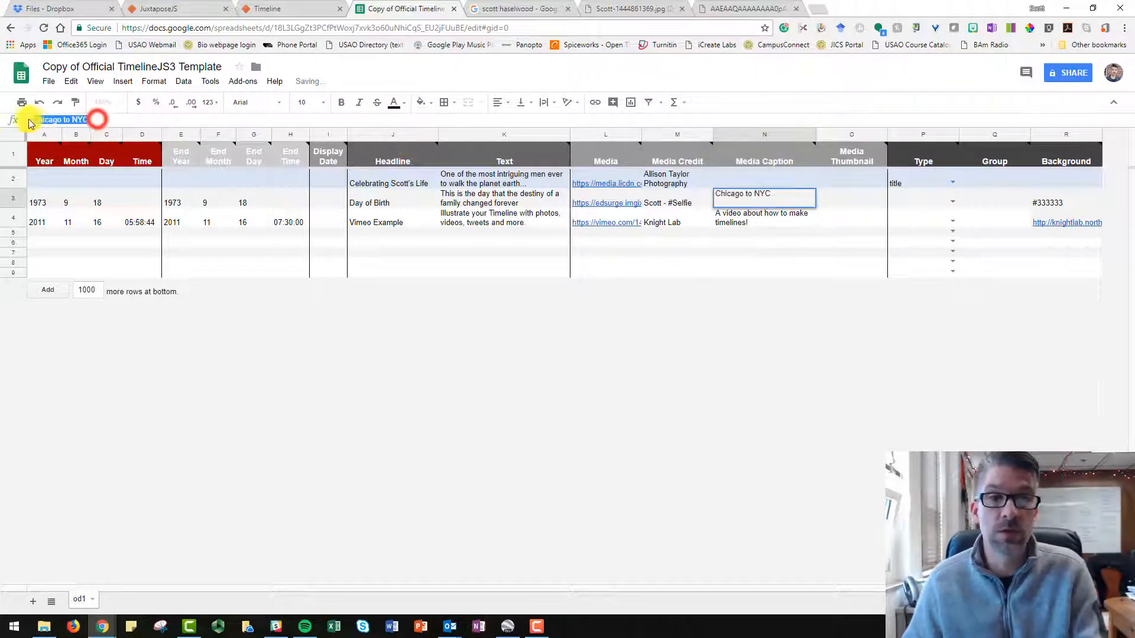
{"action": "type", "text": "Tak"}
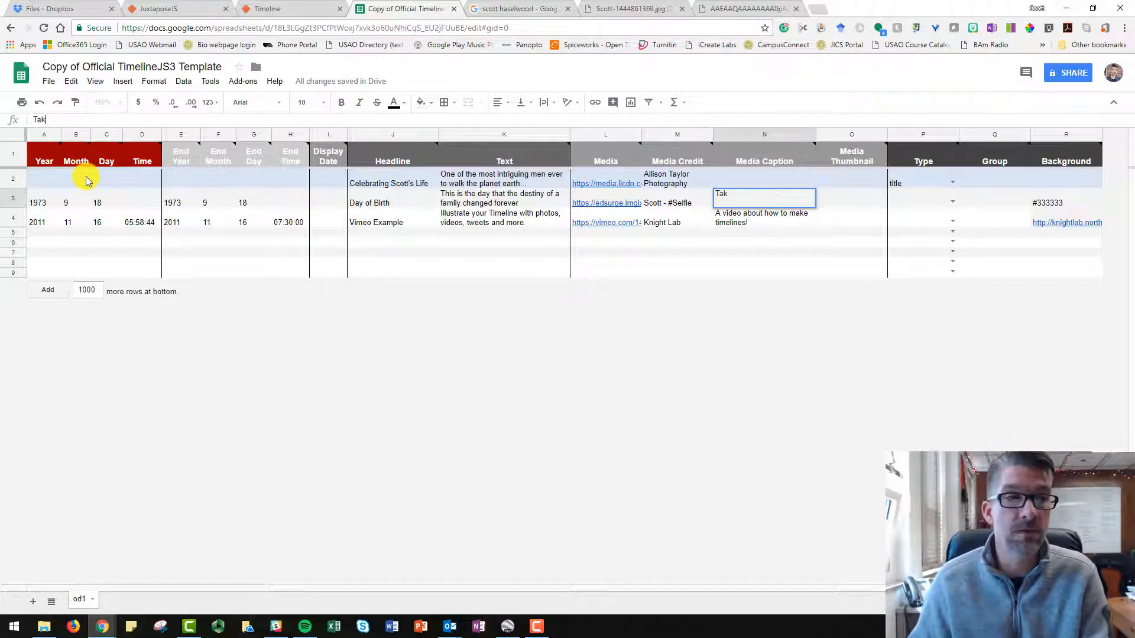
{"action": "type", "text": "ing pics with tea"}
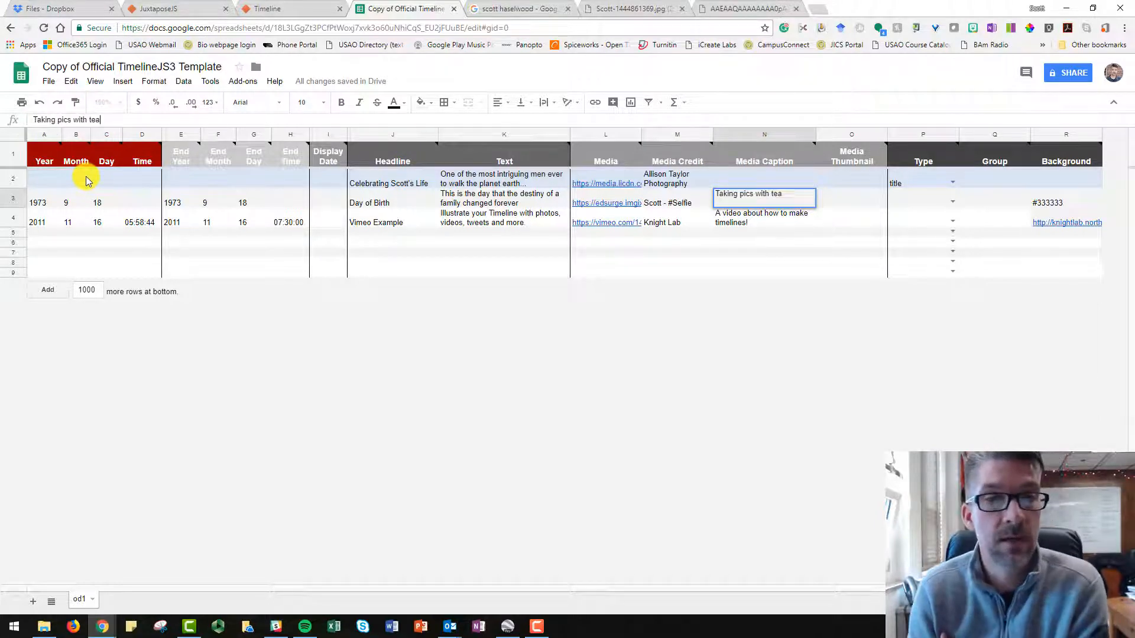
{"action": "key", "text": "BackSpace"}
{"action": "key", "text": "BackSpace"}
{"action": "key", "text": "BackSpace"}
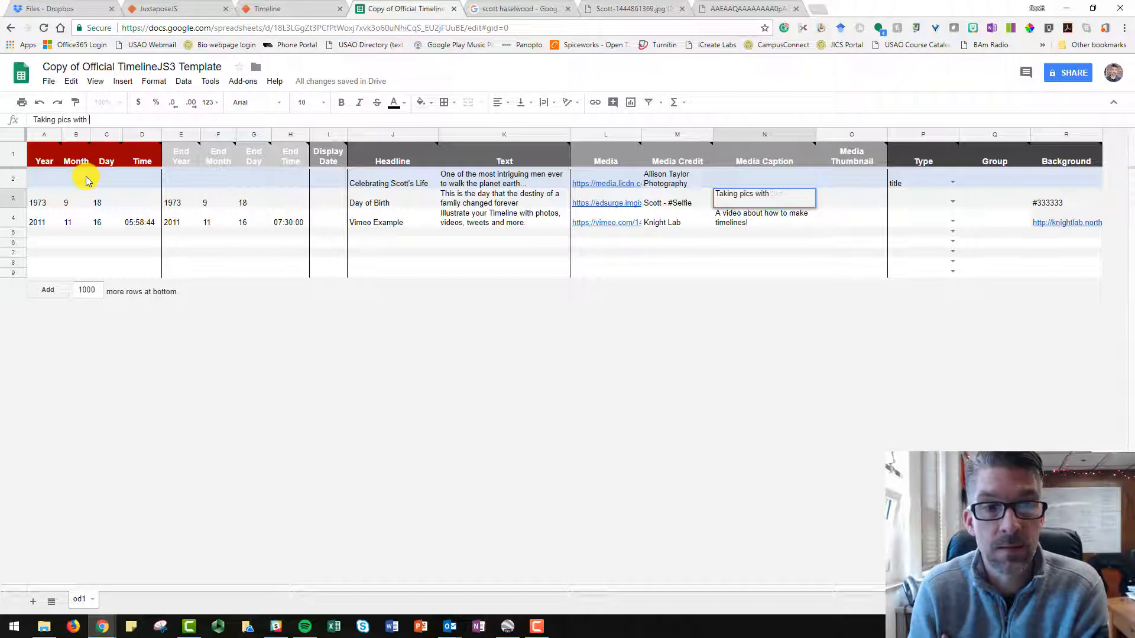
{"action": "type", "text": "my students si"}
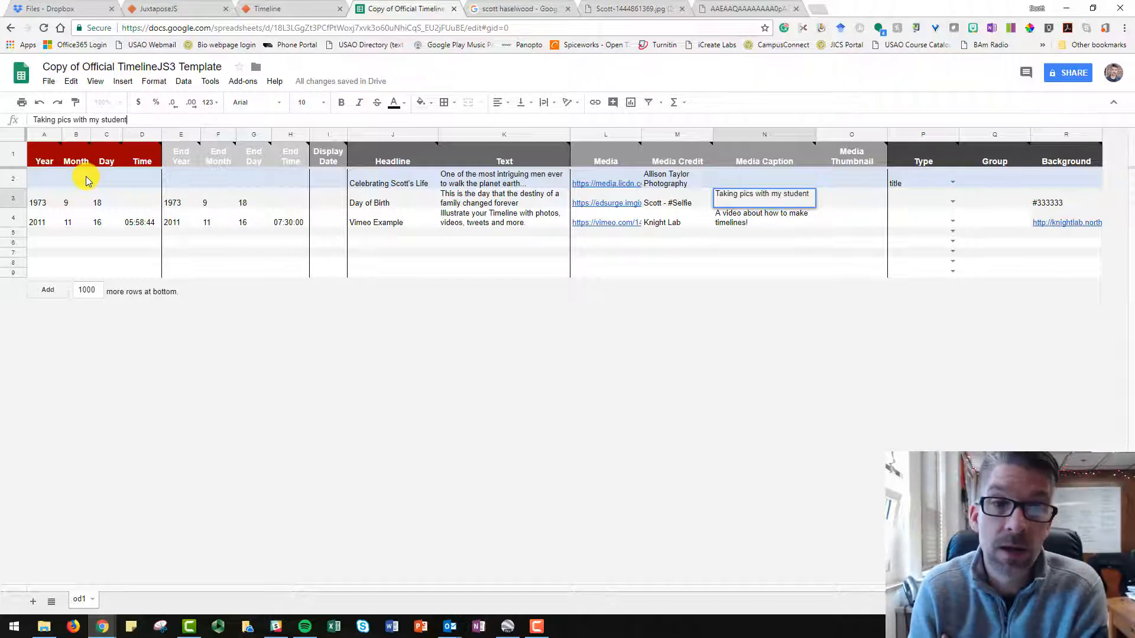
{"action": "key", "text": "BackSpace"}
{"action": "key", "text": "BackSpace"}
{"action": "type", "text": "is fun"}
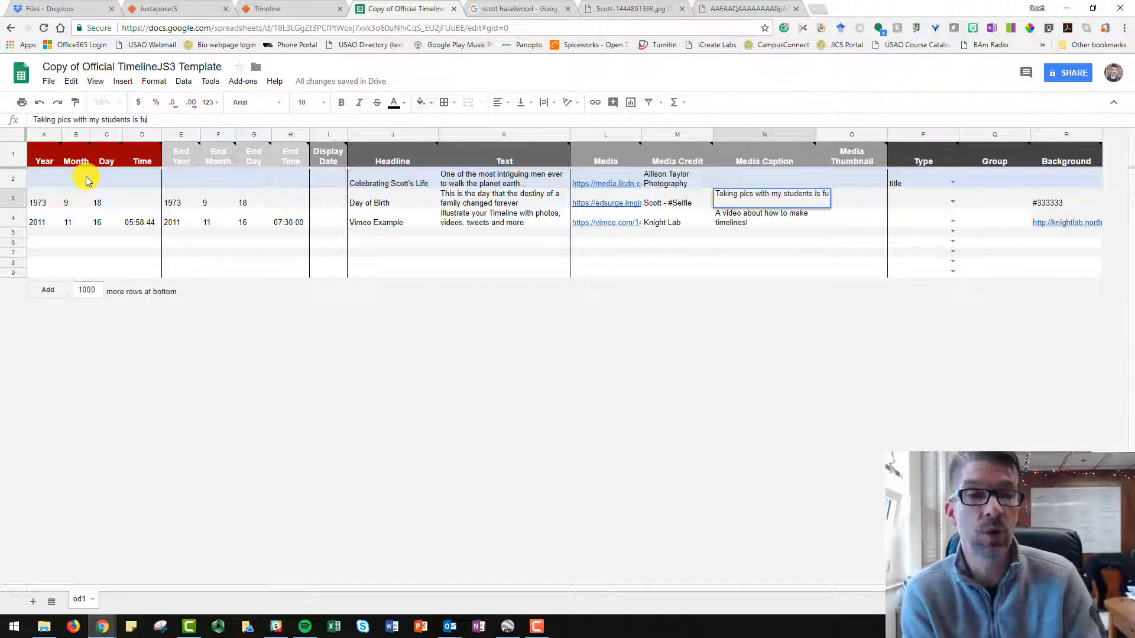
{"action": "left_click", "coordinate": [892, 225]}
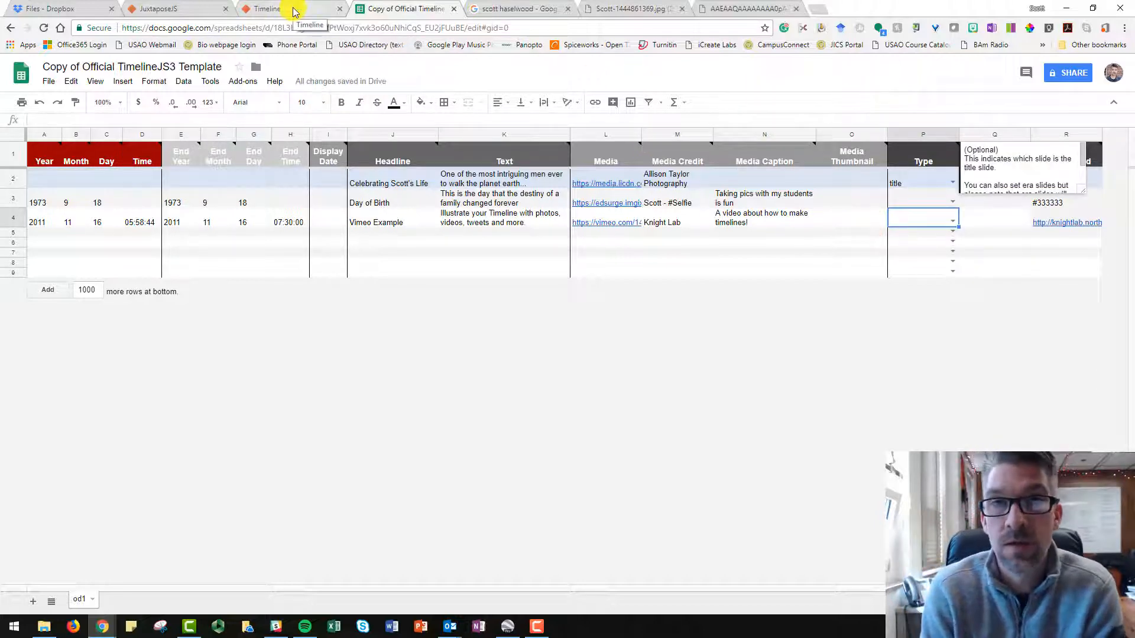
Publish the entire spreadsheet to the web as a web page and close the publishing dialog.
{"action": "left_click", "coordinate": [49, 82]}
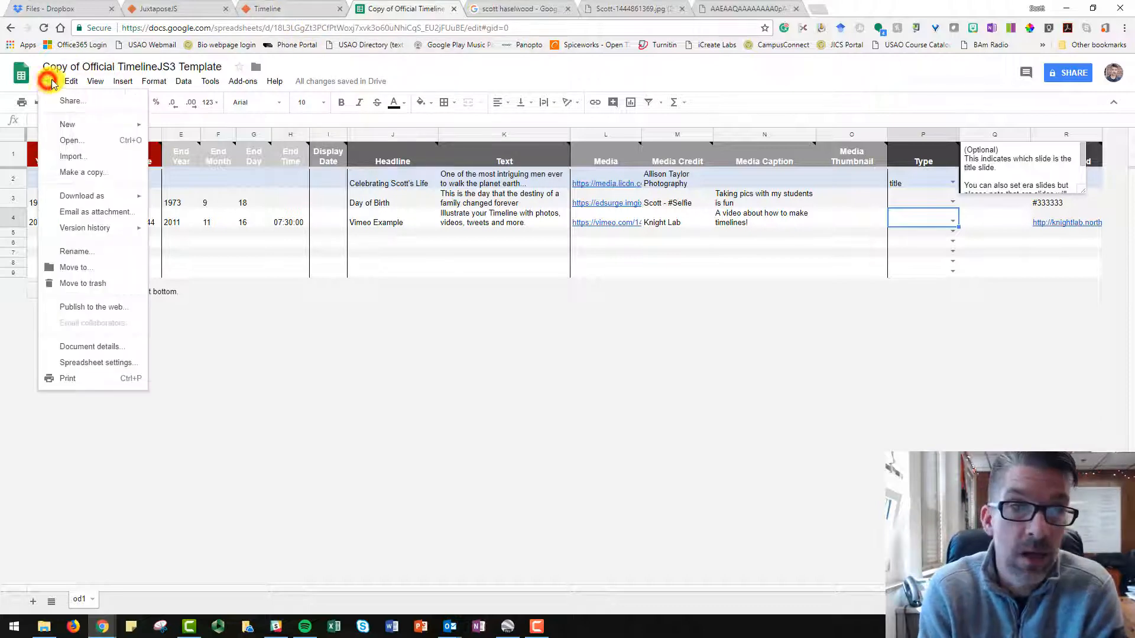
{"action": "left_click", "coordinate": [99, 307]}
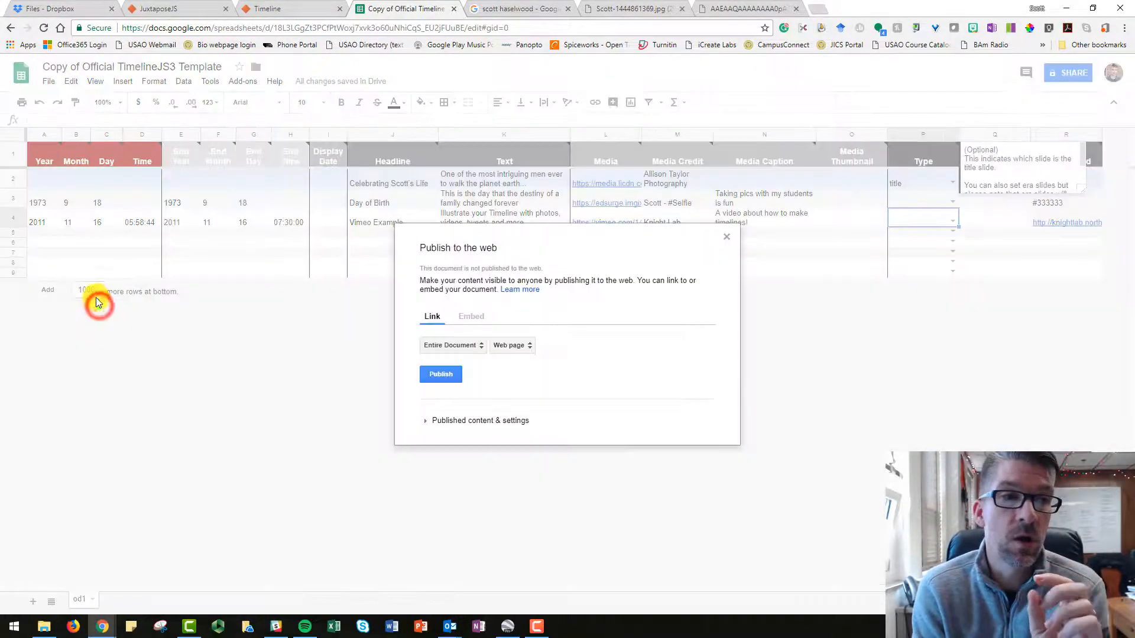
{"action": "left_click", "coordinate": [444, 375]}
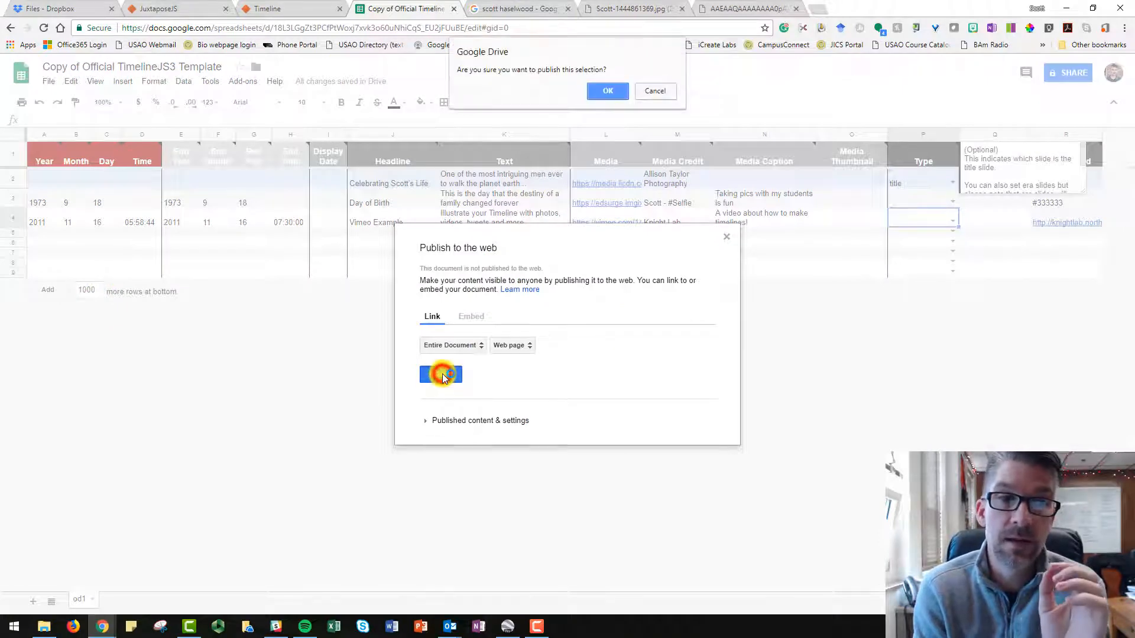
{"action": "left_click", "coordinate": [613, 89]}
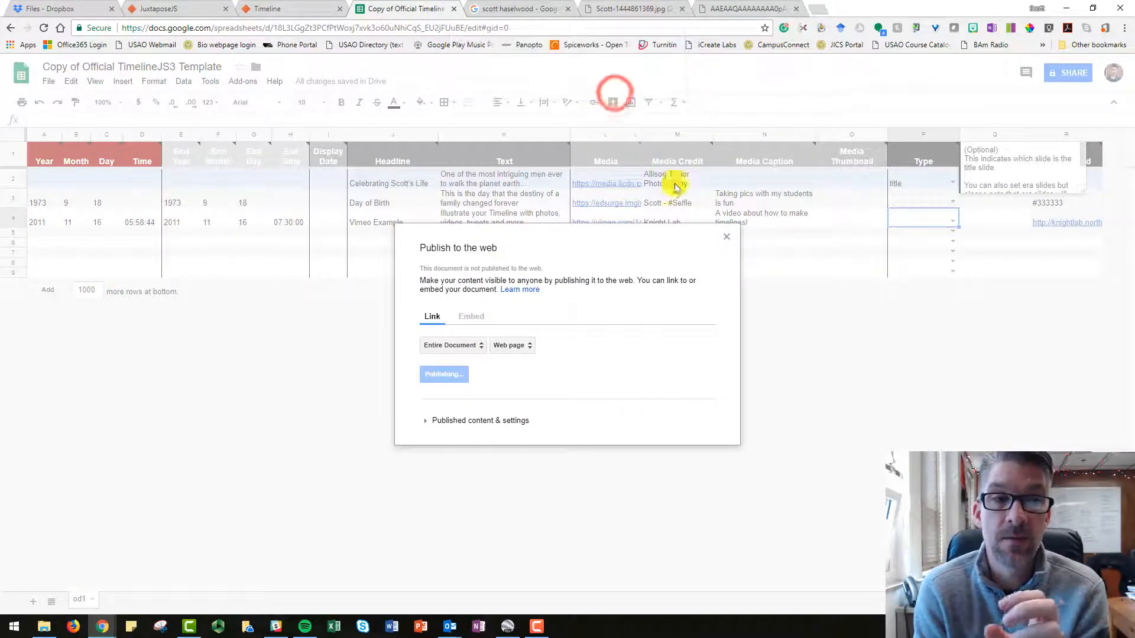
{"action": "left_click", "coordinate": [727, 202]}
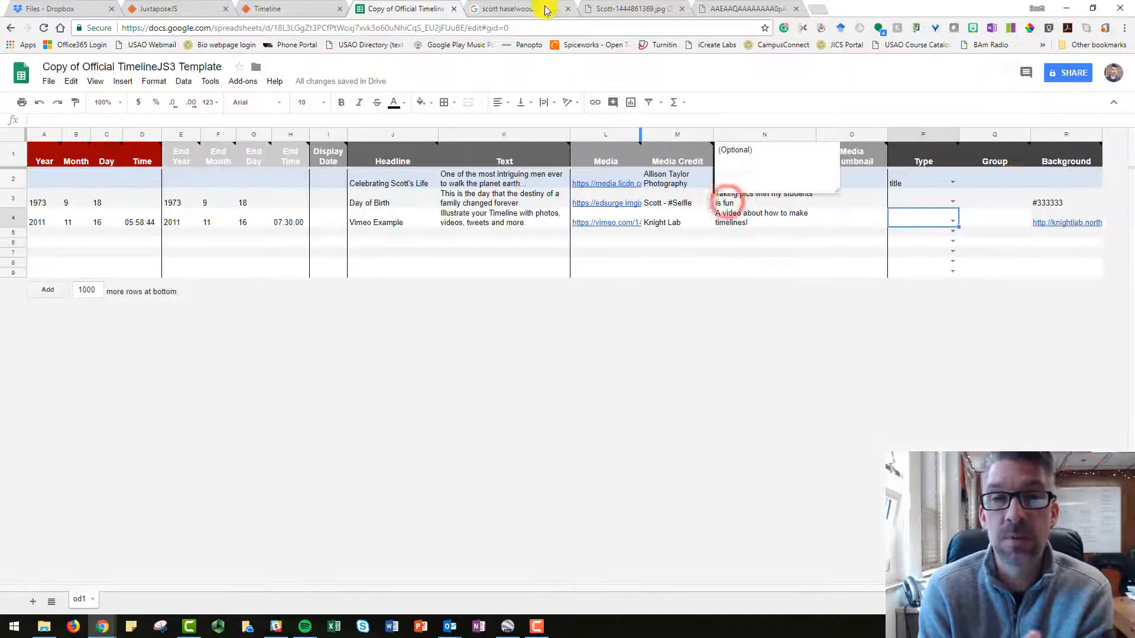
Copy the spreadsheet's address and paste it over the existing Google Spreadsheet URL in the TimelineJS generator.
{"action": "left_click", "coordinate": [546, 29]}
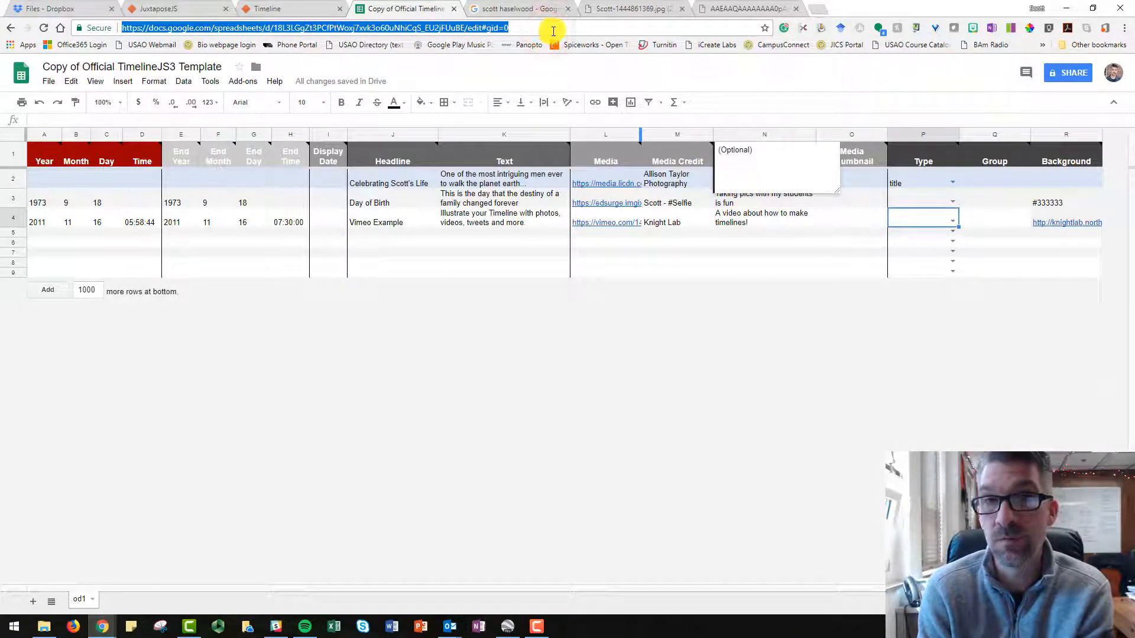
{"action": "left_click", "coordinate": [276, 8]}
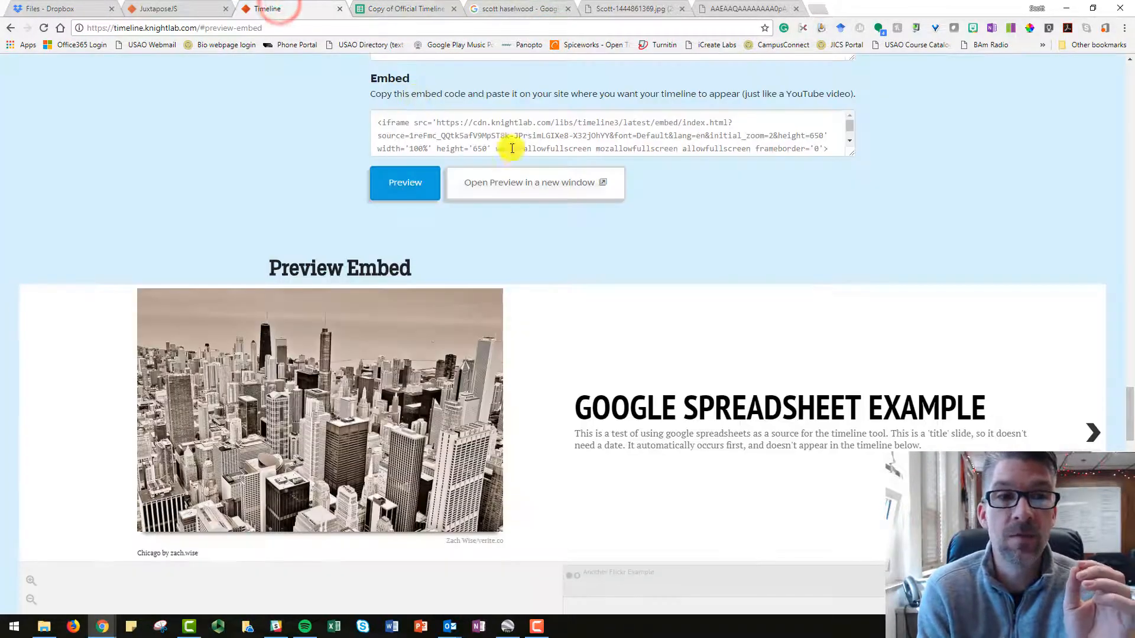
{"action": "scroll", "coordinate": [519, 145], "scroll_direction": "up", "scroll_amount": 5}
{"action": "scroll", "coordinate": [503, 130], "scroll_direction": "up", "scroll_amount": 3}
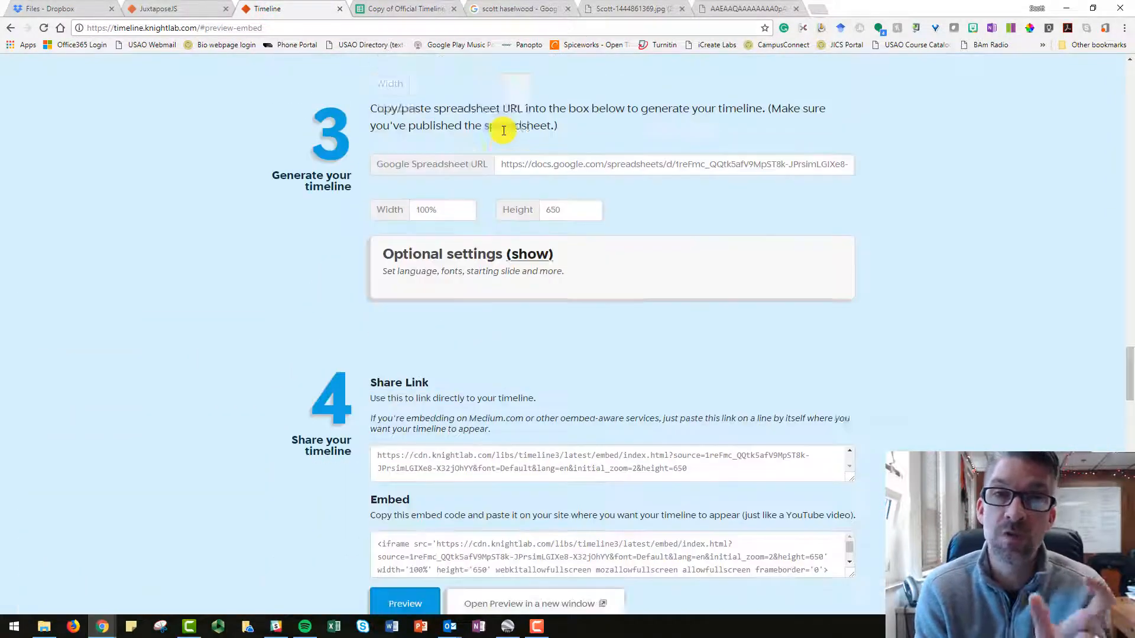
{"action": "left_click", "coordinate": [573, 220]}
{"action": "triple_click", "coordinate": [578, 218]}
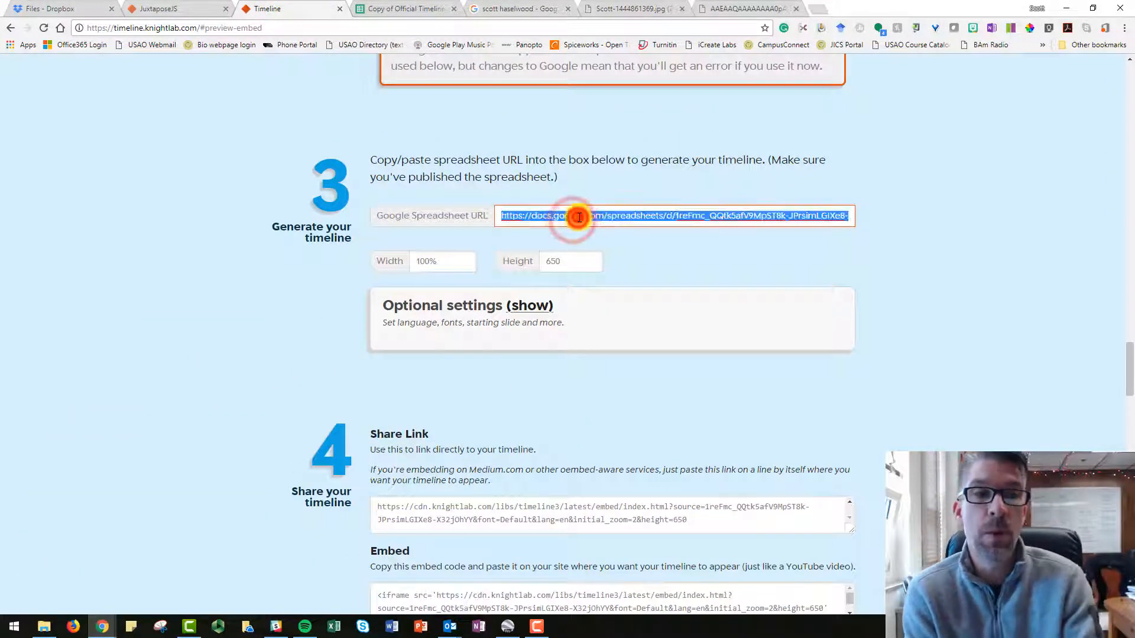
{"action": "key", "text": "ctrl+v"}
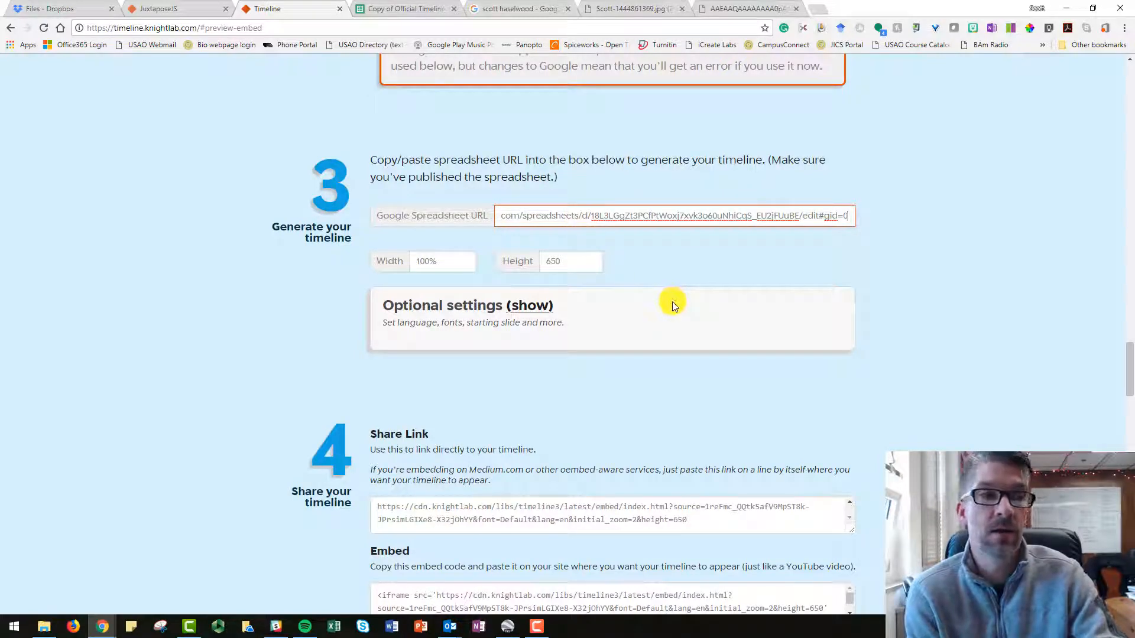
Preview the generated timeline and advance from the title slide through the Day of Birth slide to the following event.
{"action": "scroll", "coordinate": [660, 364], "scroll_direction": "down", "scroll_amount": 3}
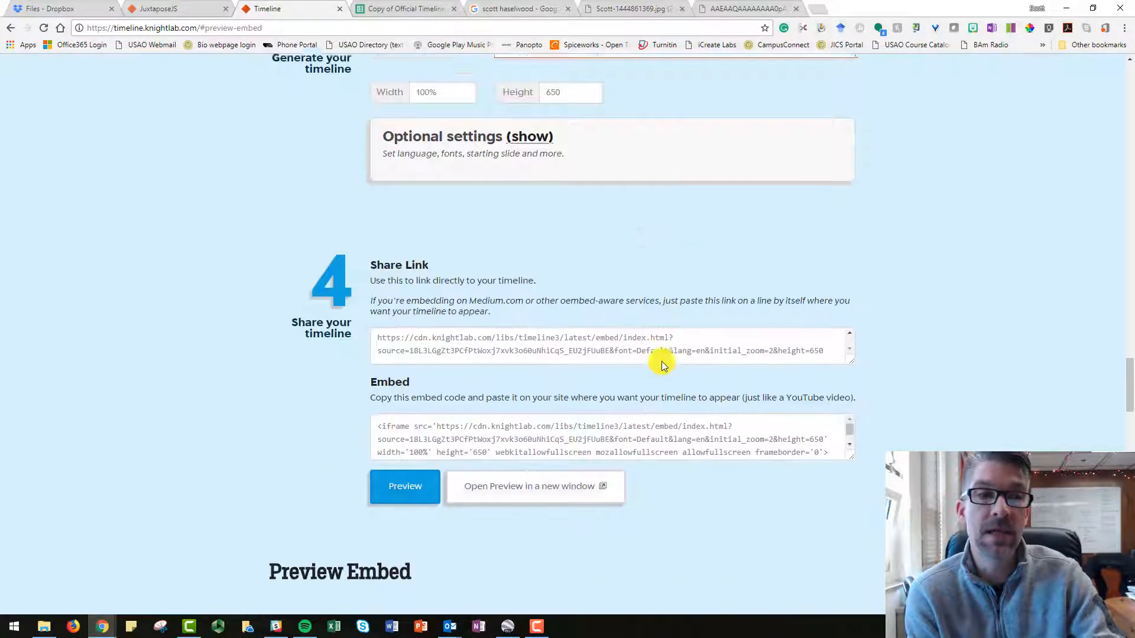
{"action": "scroll", "coordinate": [661, 365], "scroll_direction": "down", "scroll_amount": 2}
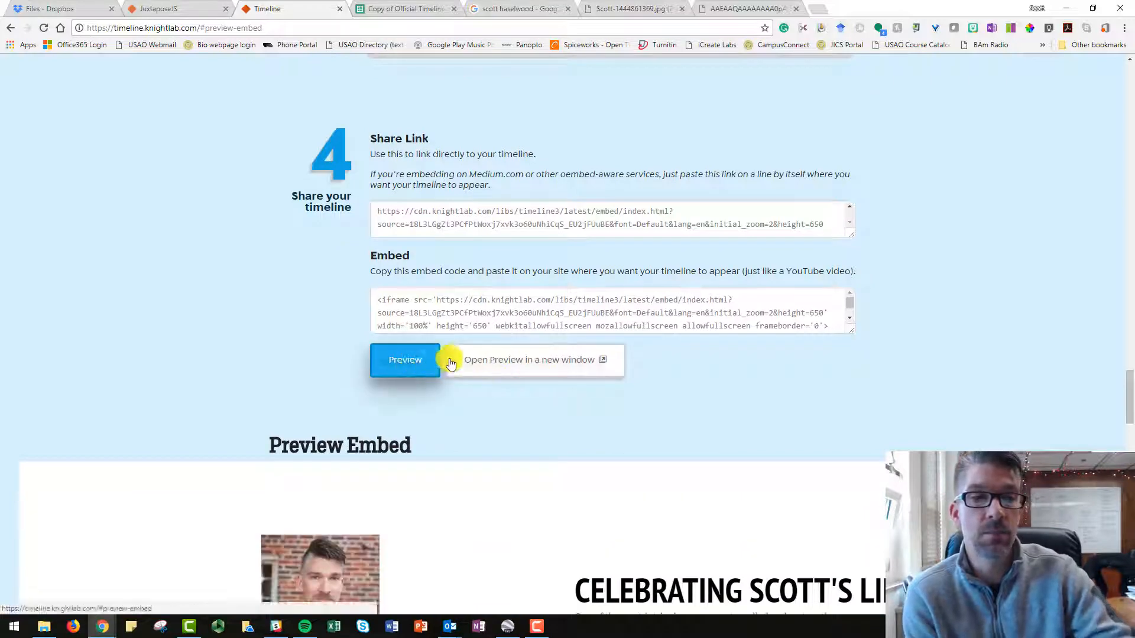
{"action": "scroll", "coordinate": [572, 382], "scroll_direction": "down", "scroll_amount": 3}
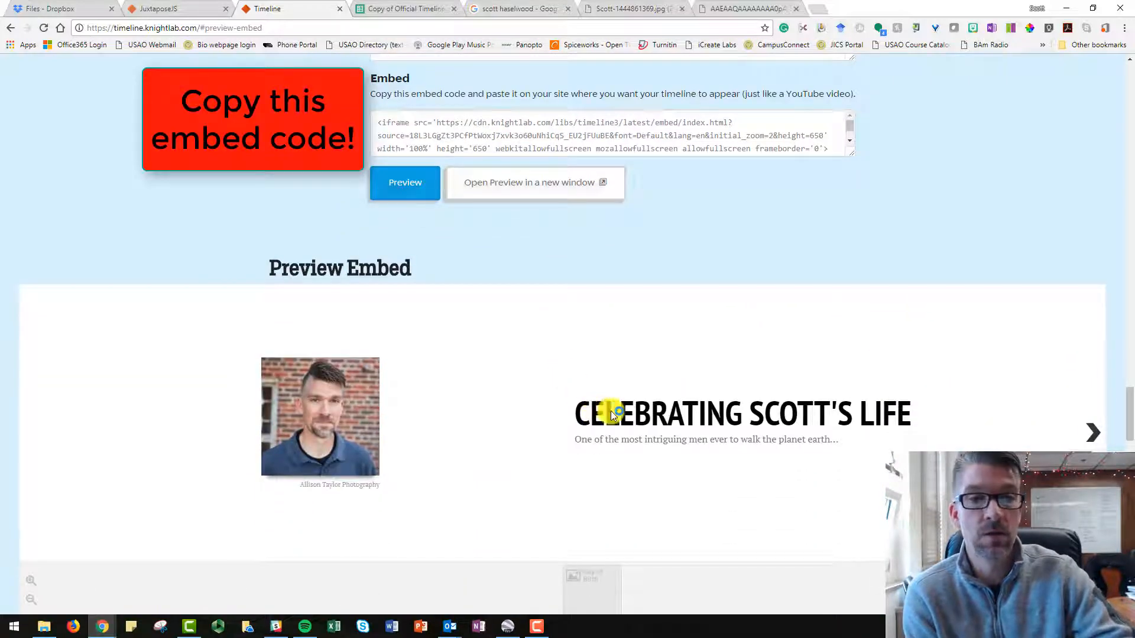
{"action": "left_click", "coordinate": [1092, 436]}
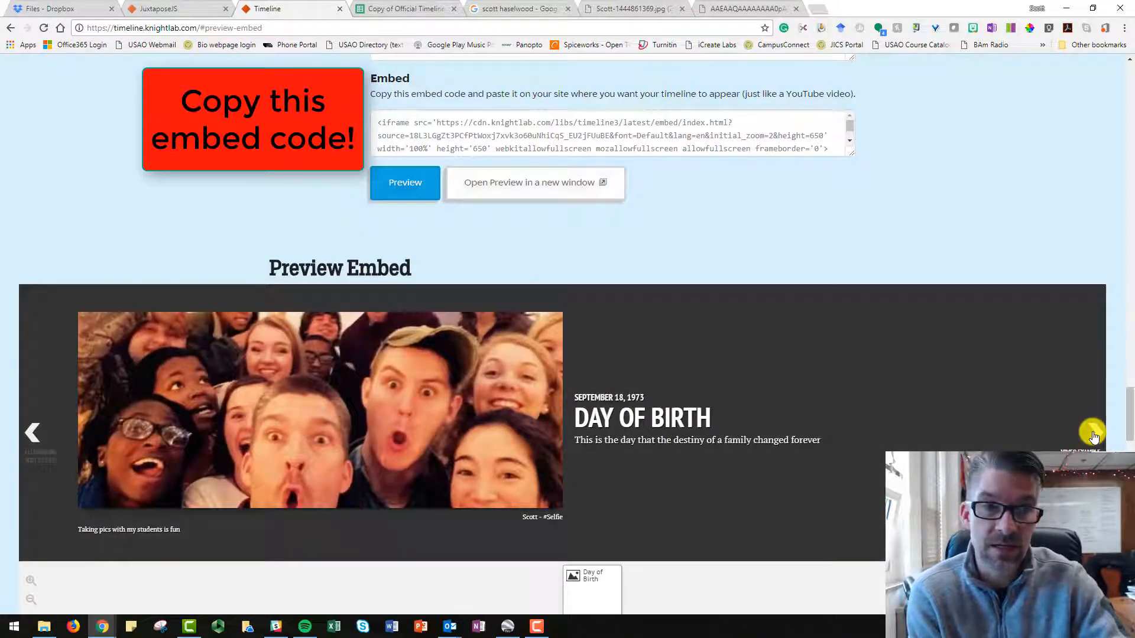
{"action": "scroll", "coordinate": [1093, 435], "scroll_direction": "down", "scroll_amount": 1}
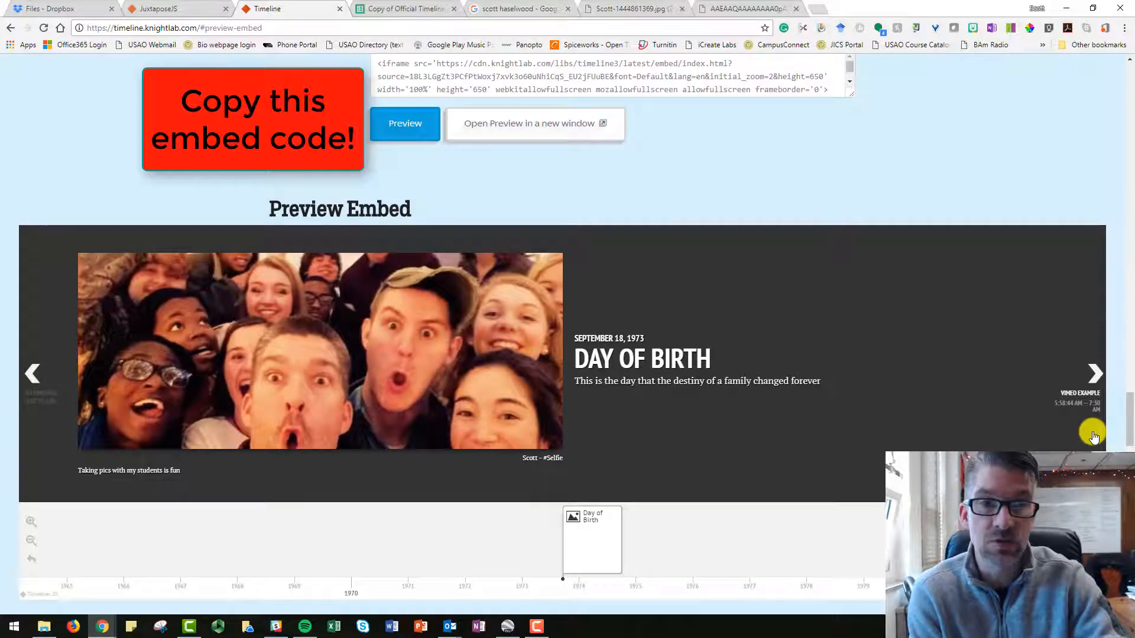
{"action": "left_click", "coordinate": [1093, 373]}
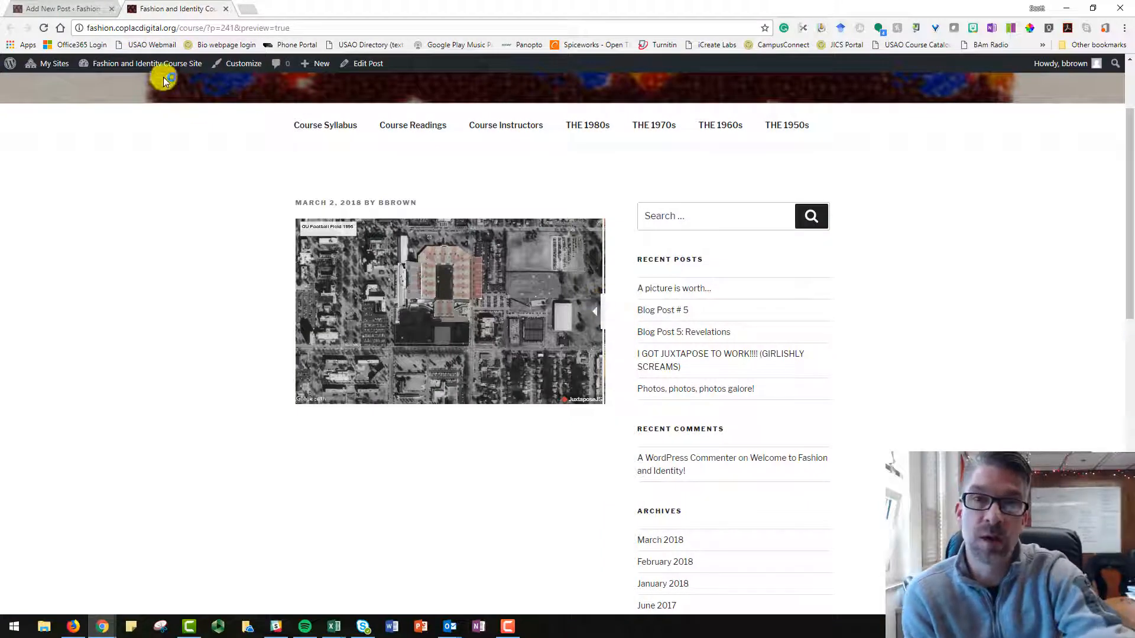
Return to the WordPress post editor and paste the timeline's iframe embed code below the existing Juxtapose iframe.
{"action": "left_click", "coordinate": [90, 10]}
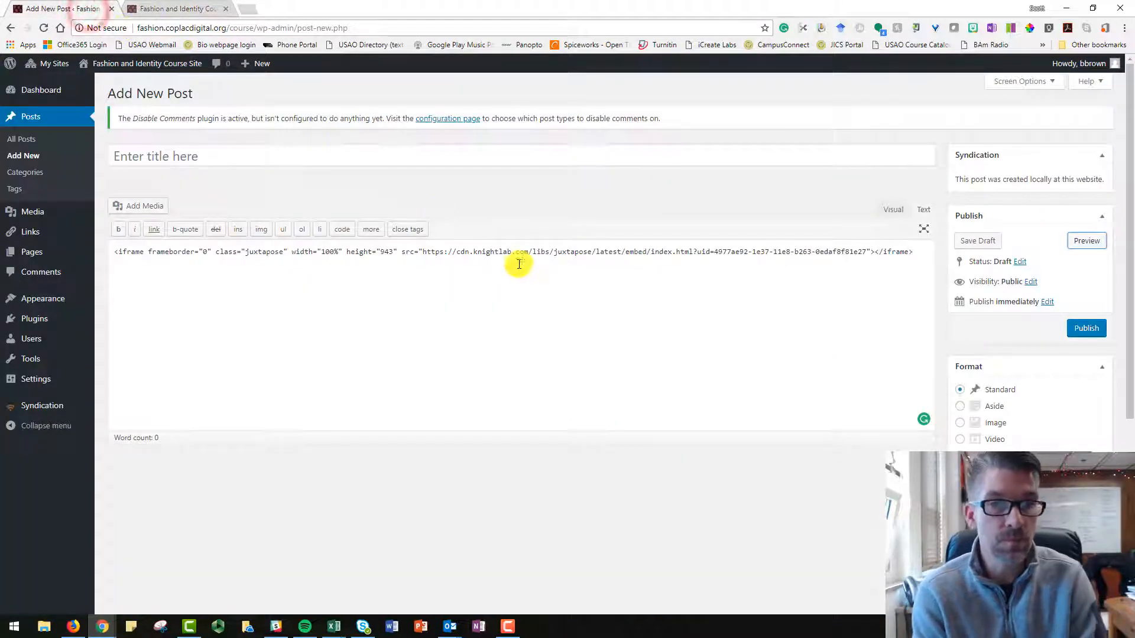
{"action": "left_click", "coordinate": [924, 254]}
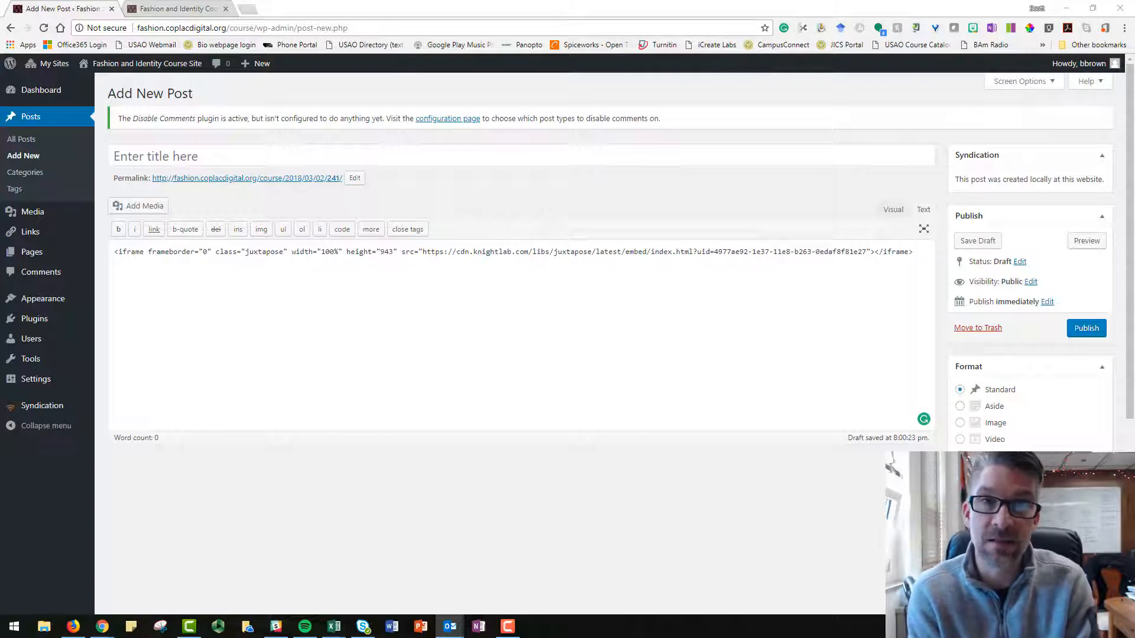
{"action": "left_click", "coordinate": [393, 342]}
{"action": "type", "text": "<iframe src='https://cdn.knightlab.com/libs/timeline3/latest/embed/index.html?source=18L3LGgZt3PCfPtWoxj7xvk3o60uNhiCqS_EU2jFUuBE&font=Default&lang=en&initial_zoom=2&height=650' width='100%' height='650' webkitallowfullscreen mozallowfullscreen allowfullscreen frameborder='0'></iframe>"}
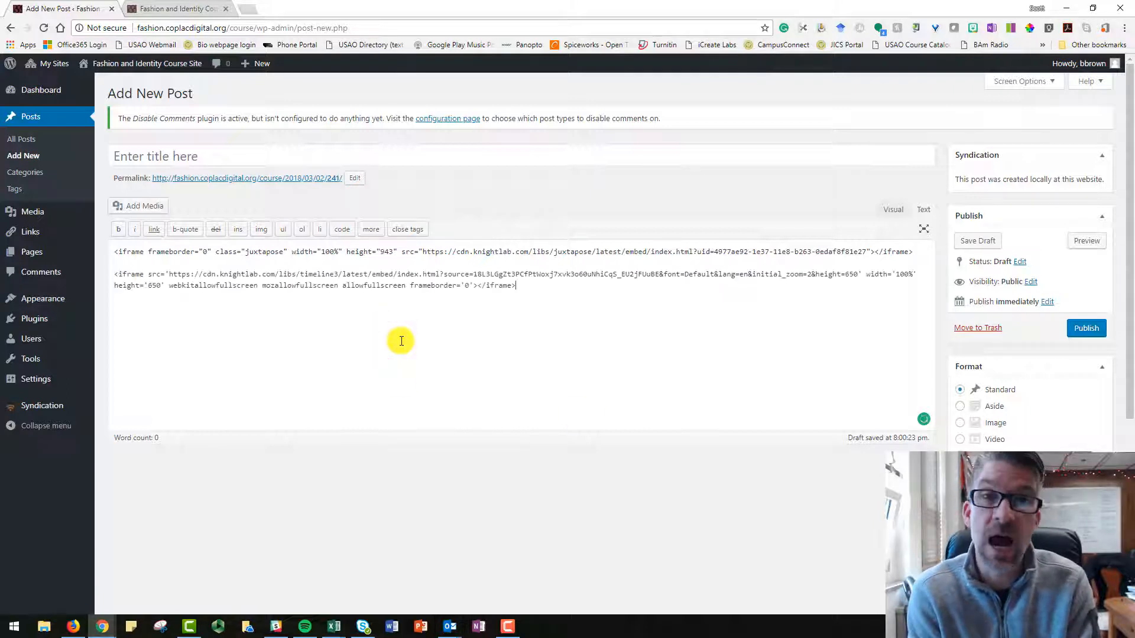
Preview the post and advance the embedded timeline from its title slide past the Day of Birth slide to the following event.
{"action": "left_click", "coordinate": [1087, 242]}
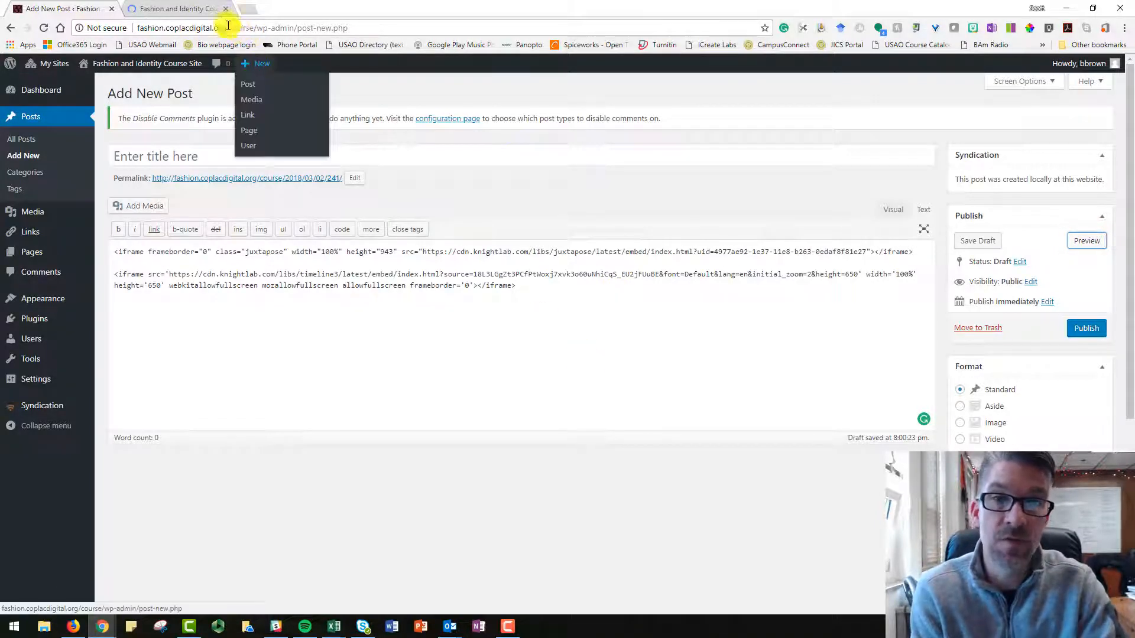
{"action": "left_click", "coordinate": [195, 8]}
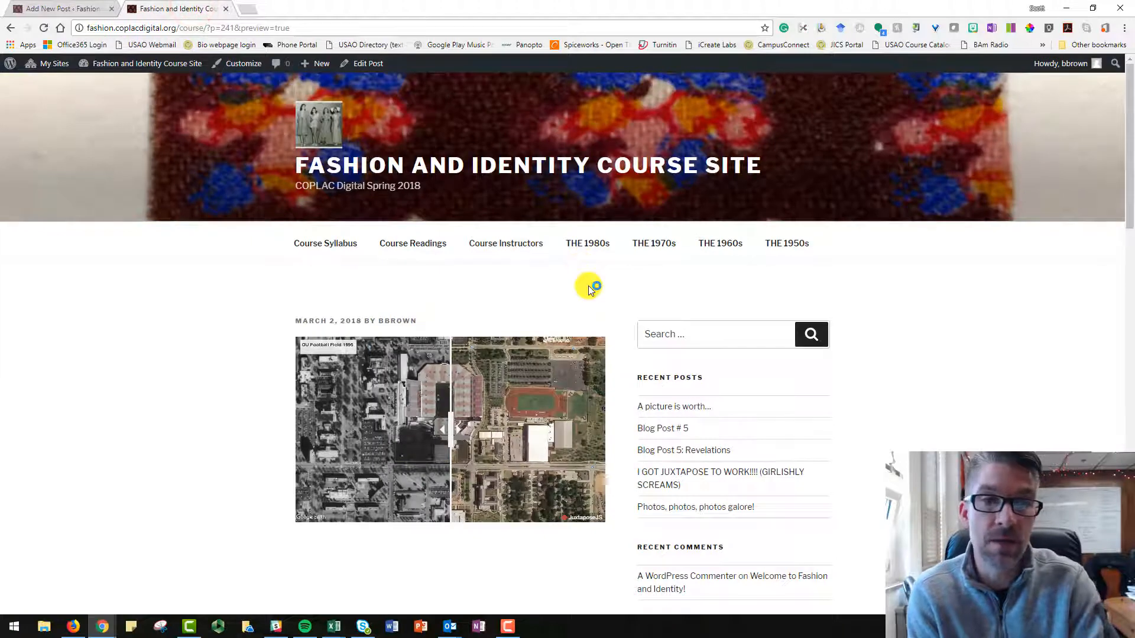
{"action": "scroll", "coordinate": [589, 289], "scroll_direction": "down", "scroll_amount": 1}
{"action": "scroll", "coordinate": [588, 285], "scroll_direction": "down", "scroll_amount": 4}
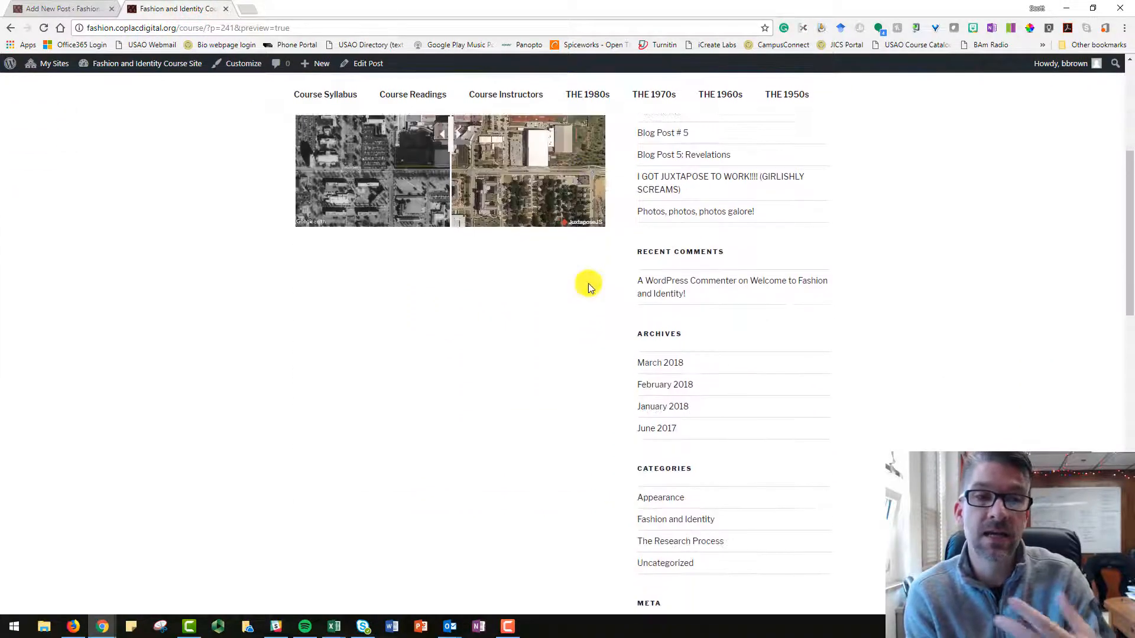
{"action": "scroll", "coordinate": [583, 293], "scroll_direction": "down", "scroll_amount": 8}
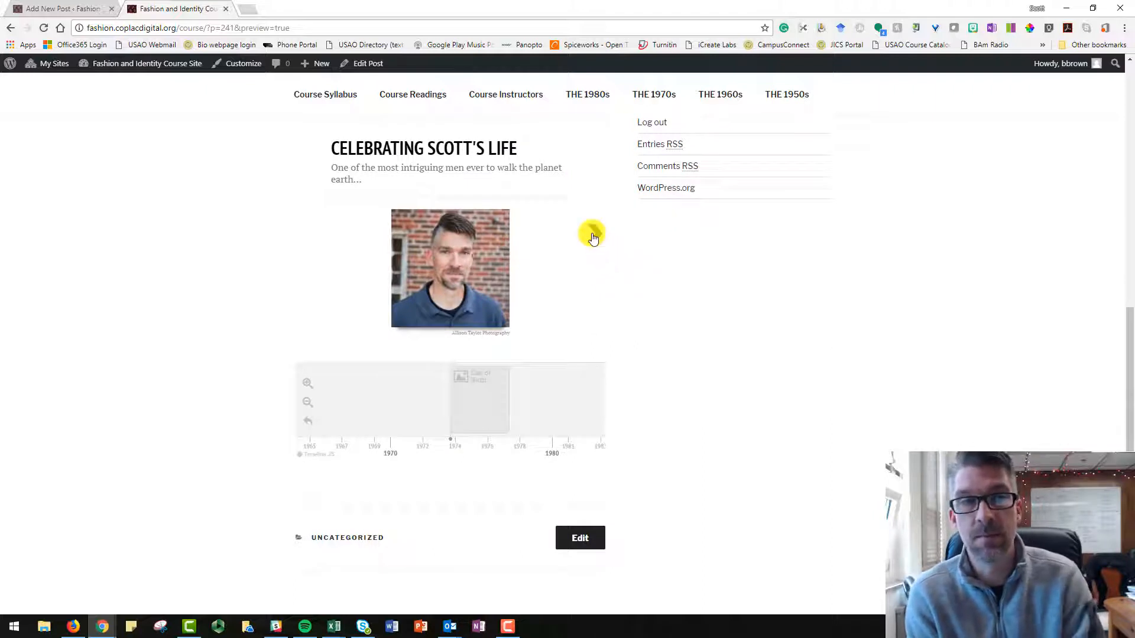
{"action": "left_click", "coordinate": [593, 236]}
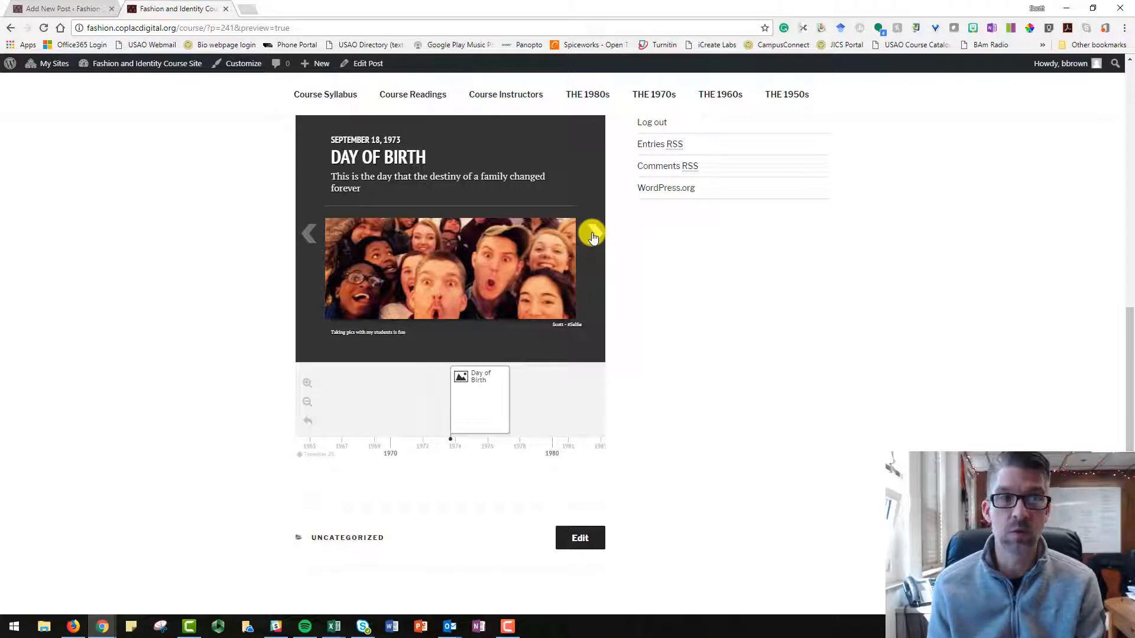
{"action": "left_click", "coordinate": [593, 236]}
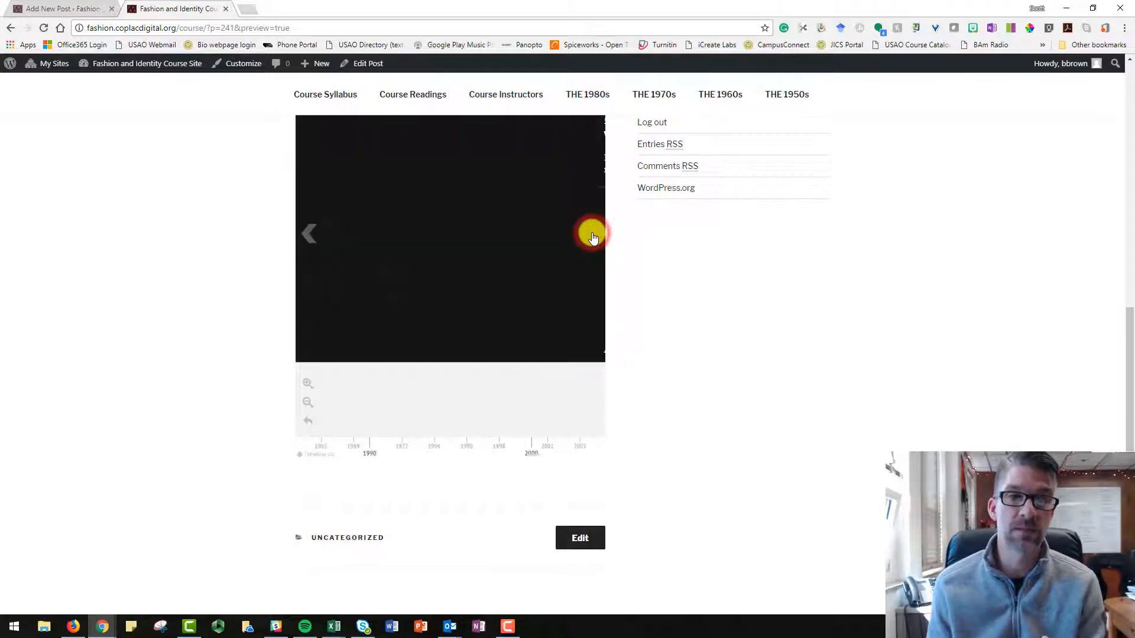